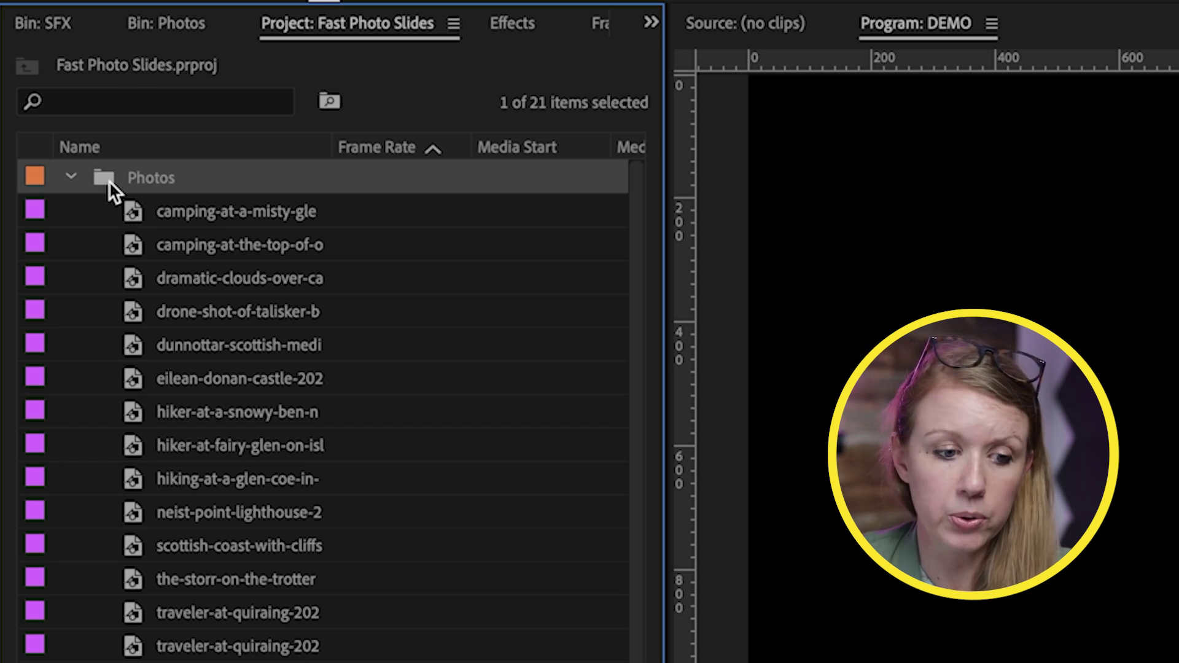
# Step: Show the Photos bin as thumbnails and drag eilean-donan-castle ahead of the Dunnottar photo
pyautogui.doubleClick(101, 178)
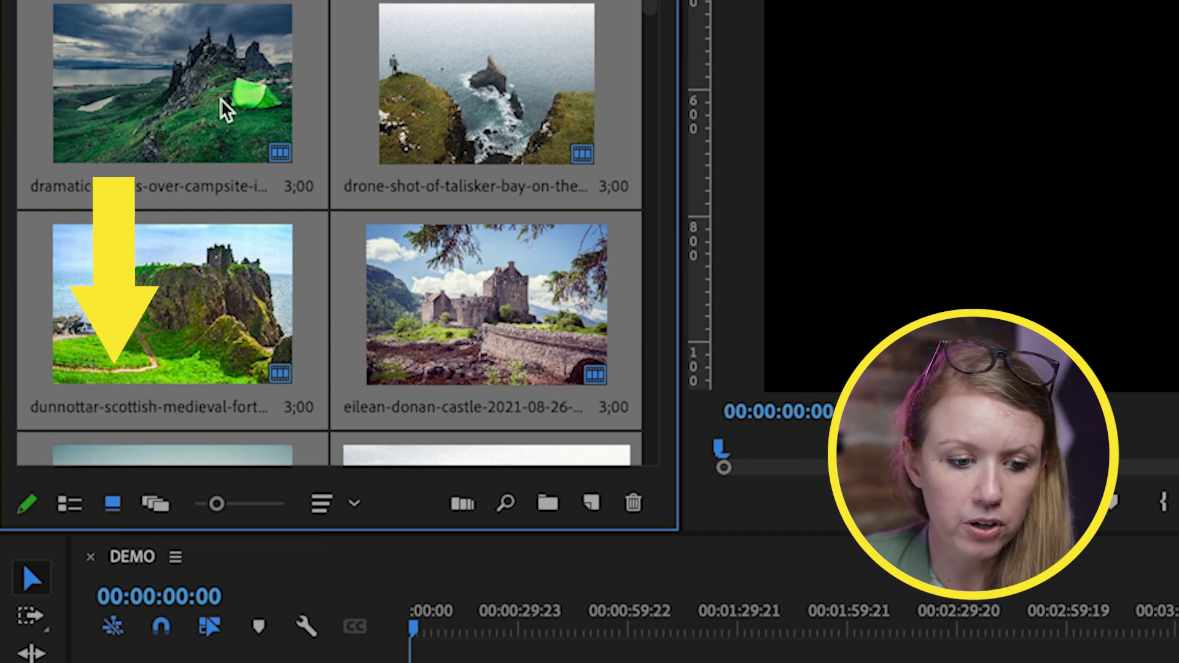
pyautogui.click(478, 123)
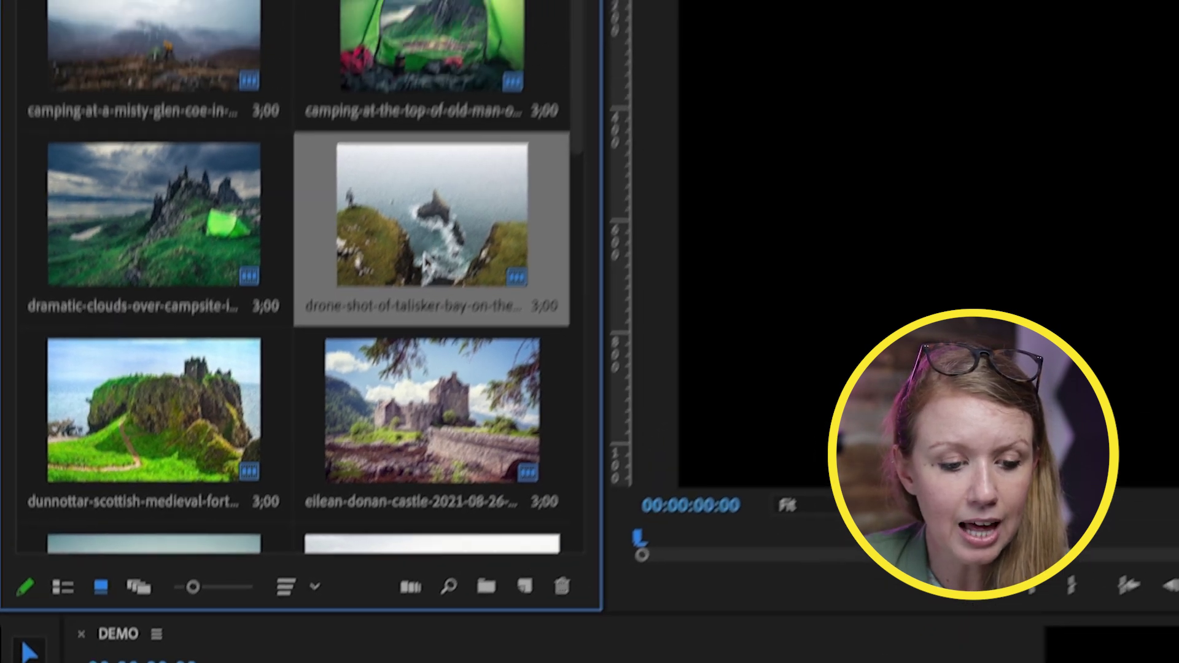
pyautogui.click(411, 436)
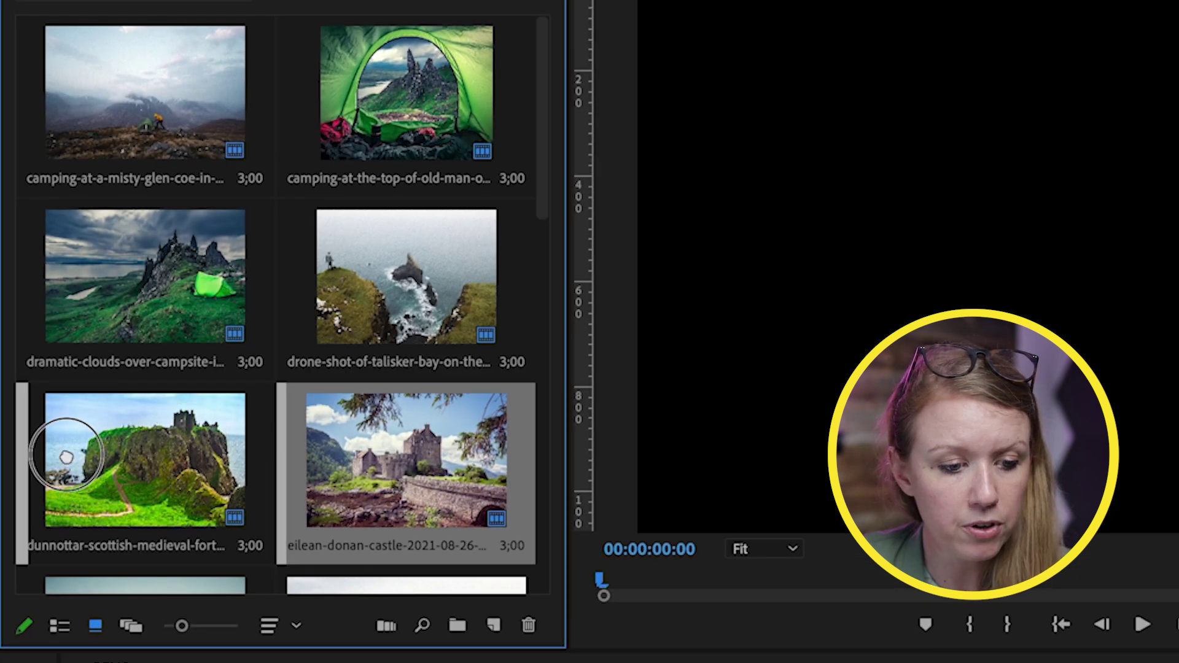
pyautogui.moveTo(66, 458); pyautogui.dragTo(68, 459)
pyautogui.scroll(-8, 248, 474)
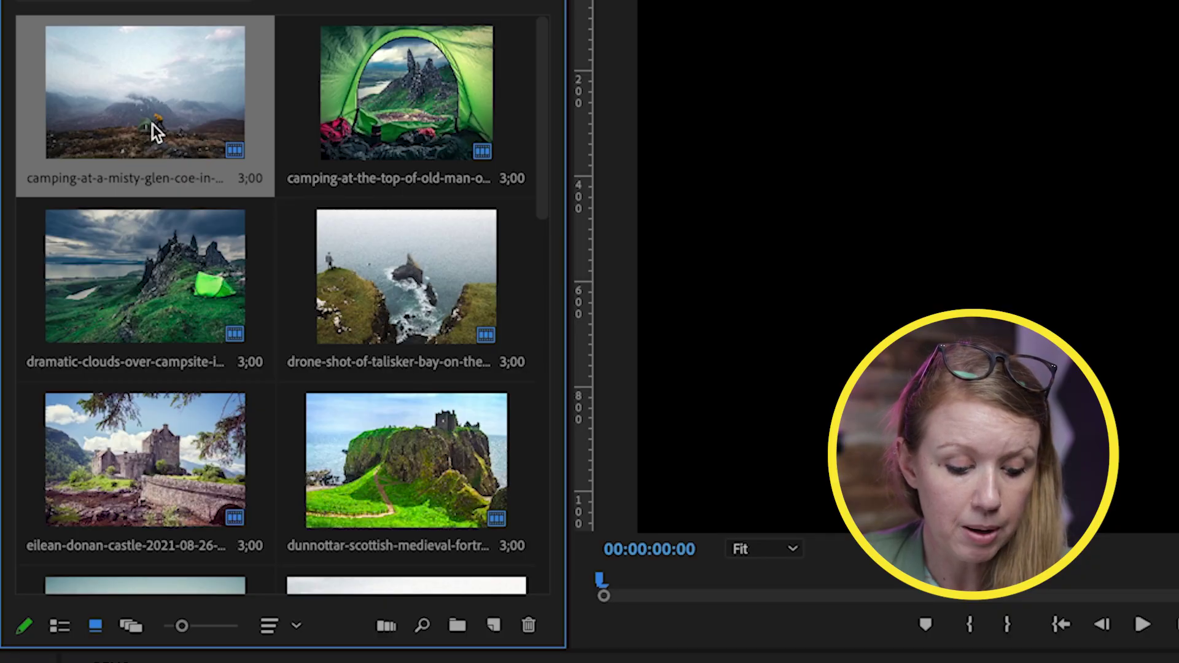
# Step: Set the Speed/Duration of all 17 selected photos to 00;00;00;08
pyautogui.press('super+a')
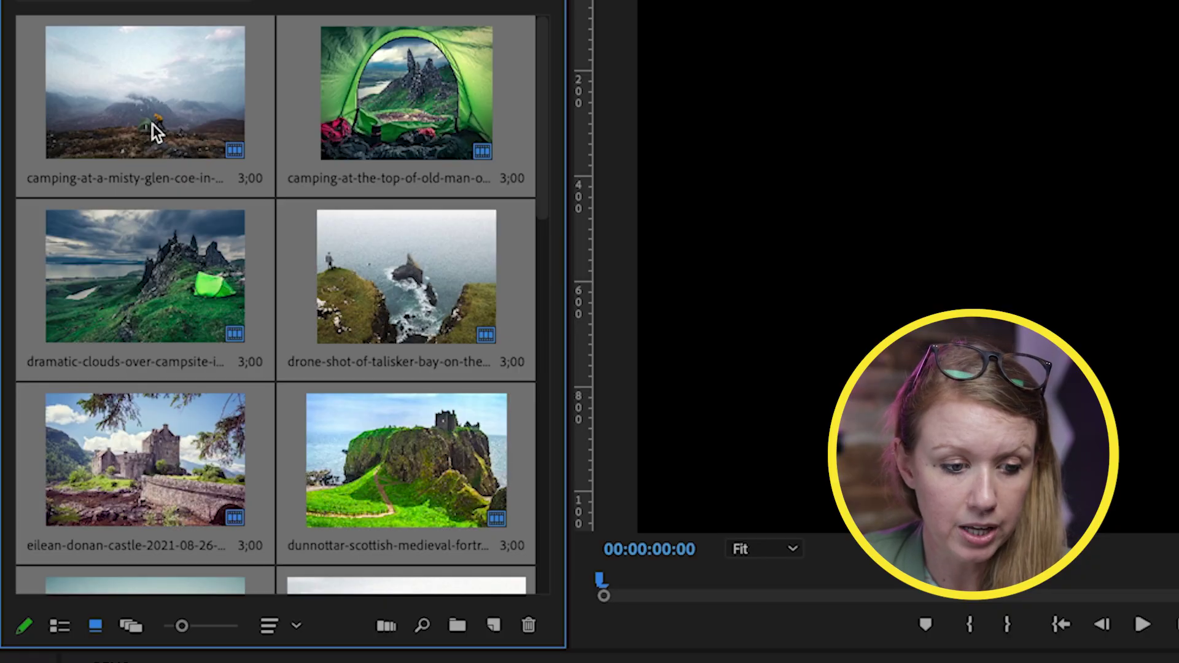
pyautogui.keyDown('ctrl'); pyautogui.click(154, 113); pyautogui.keyUp('ctrl')
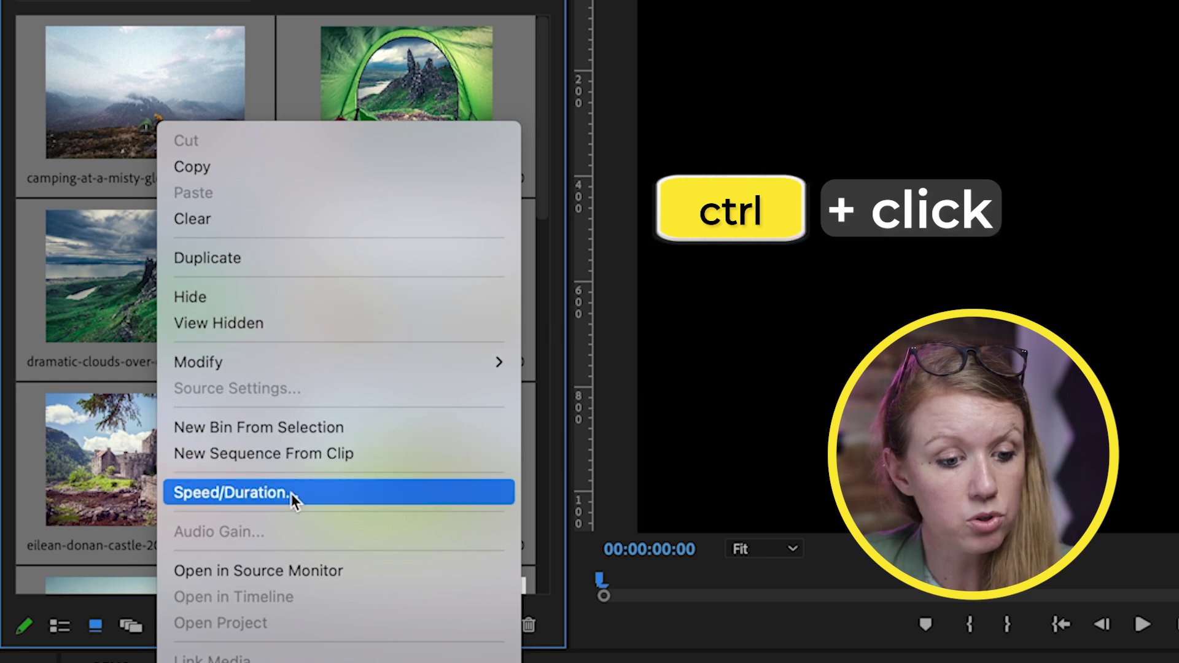
pyautogui.click(291, 494)
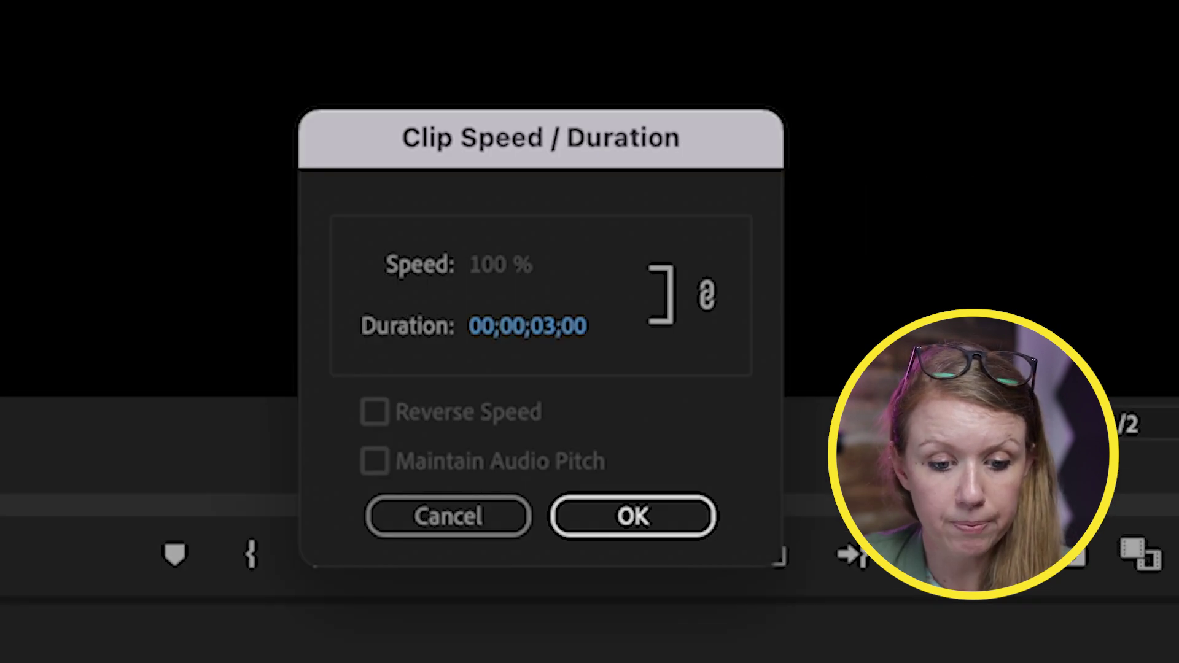
pyautogui.click(558, 340)
pyautogui.click(558, 337)
pyautogui.press('BackSpace')
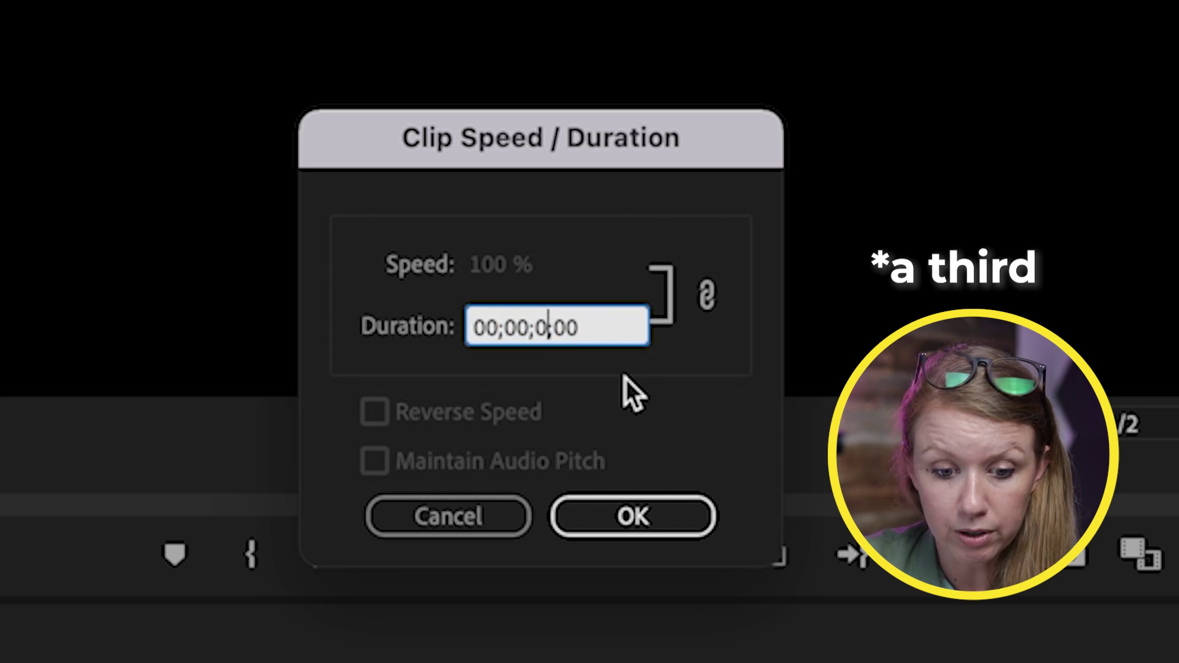
pyautogui.write('0')
pyautogui.press('Right')
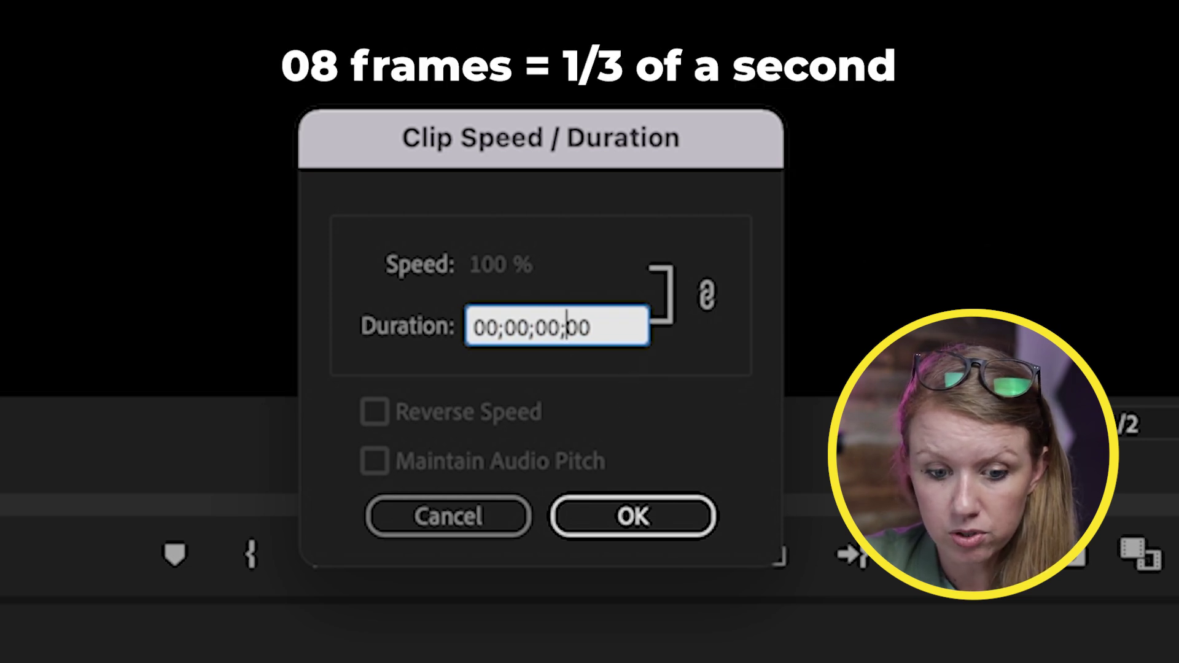
pyautogui.write('08')
pyautogui.click(636, 518)
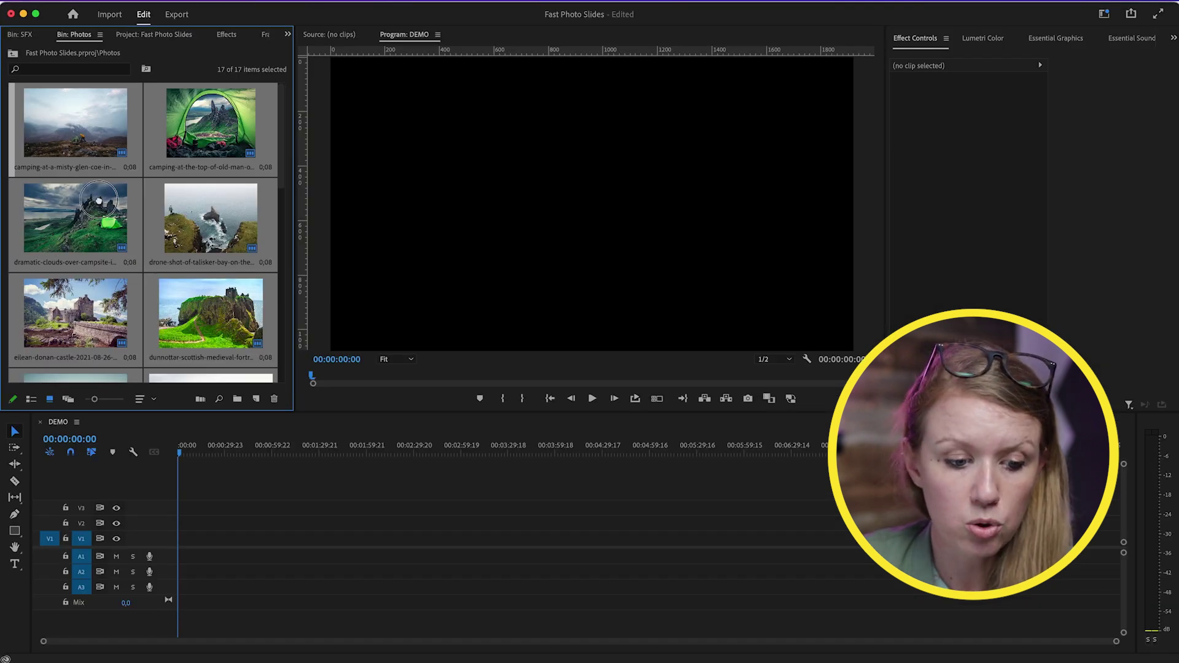
# Step: Place all photos on the DEMO timeline's V1 track, play them, and scale the photo to about 37
pyautogui.moveTo(182, 541); pyautogui.dragTo(182, 540)
pyautogui.press('\\')
pyautogui.press('space')
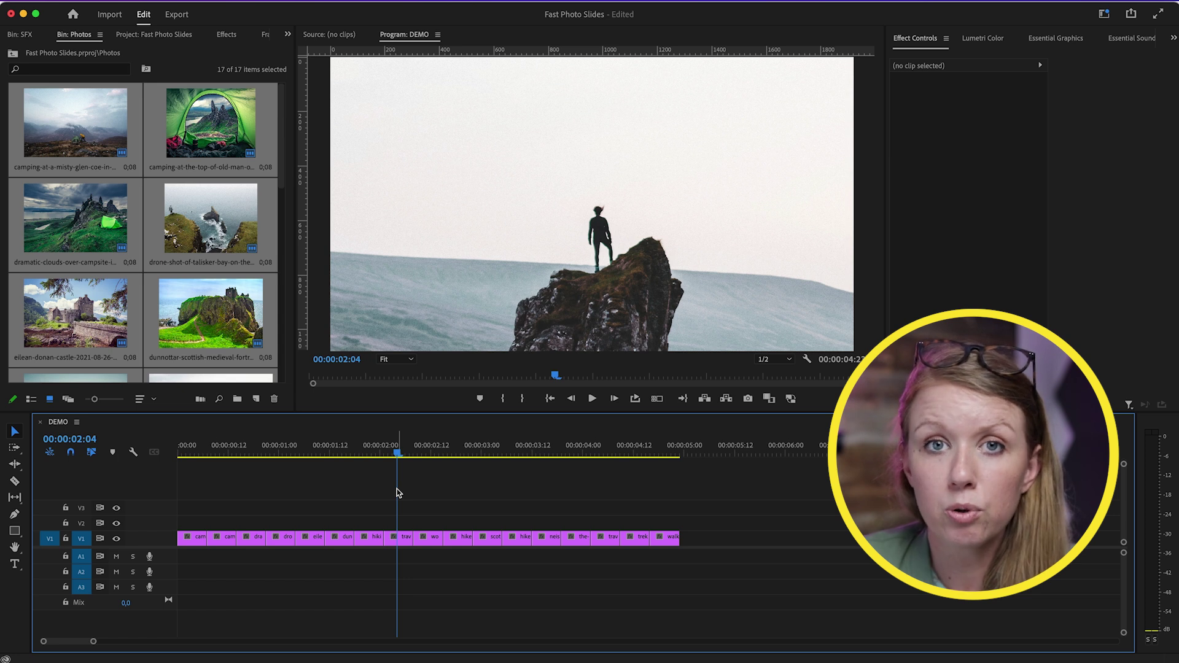
pyautogui.click(187, 453)
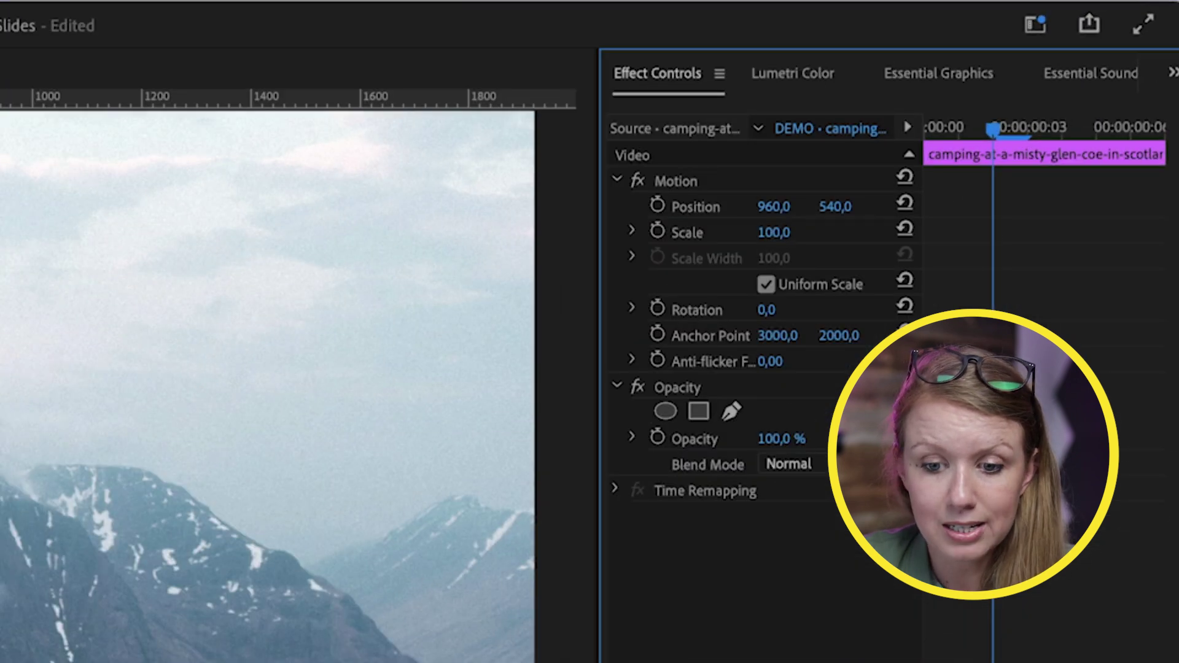
pyautogui.moveTo(773, 232); pyautogui.dragTo(734, 232)
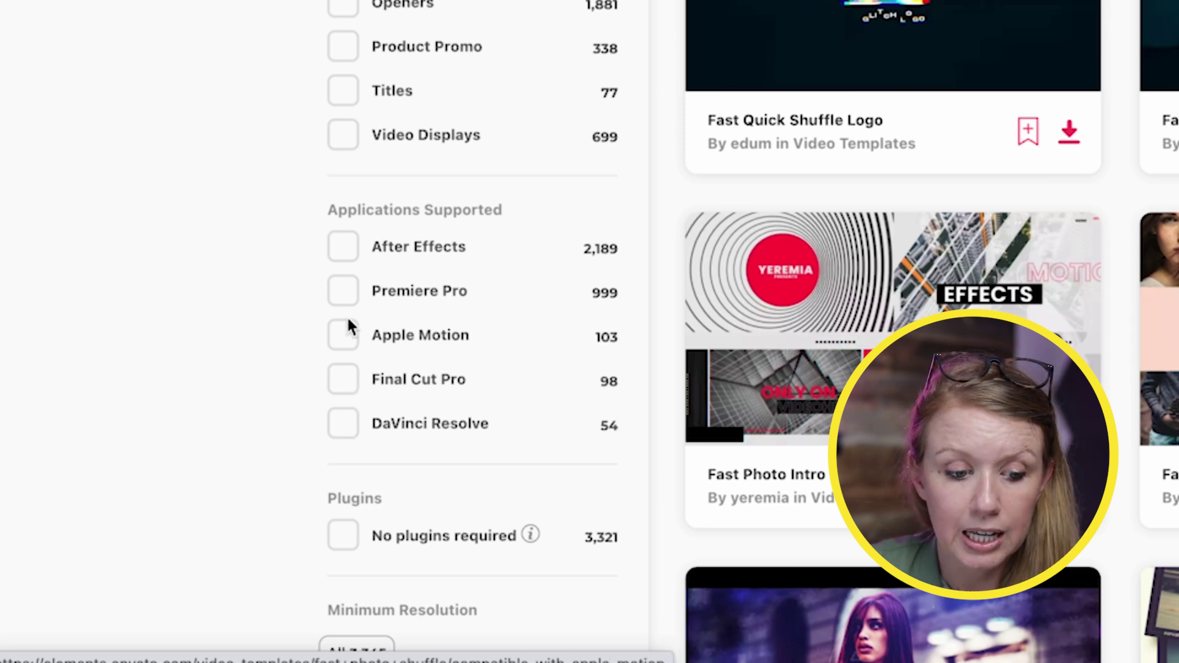
# Step: Filter the Envato templates to Premiere Pro ones (999 results) and switch to Sound Effects
pyautogui.click(343, 290)
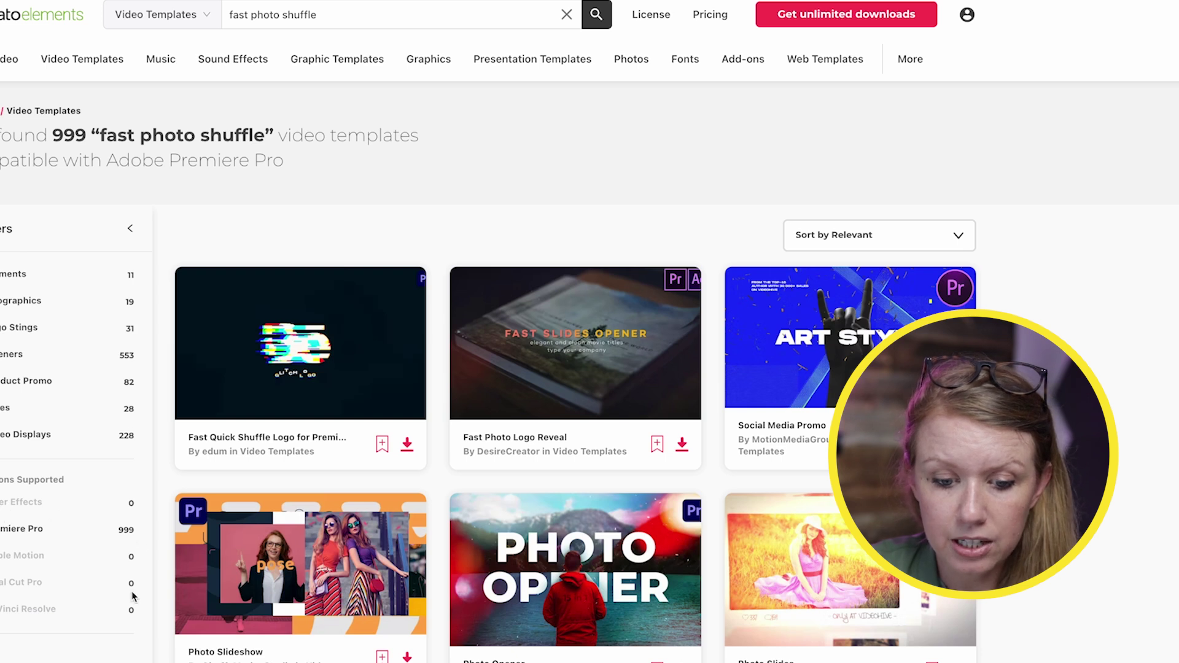
pyautogui.scroll(-3, 540, 448)
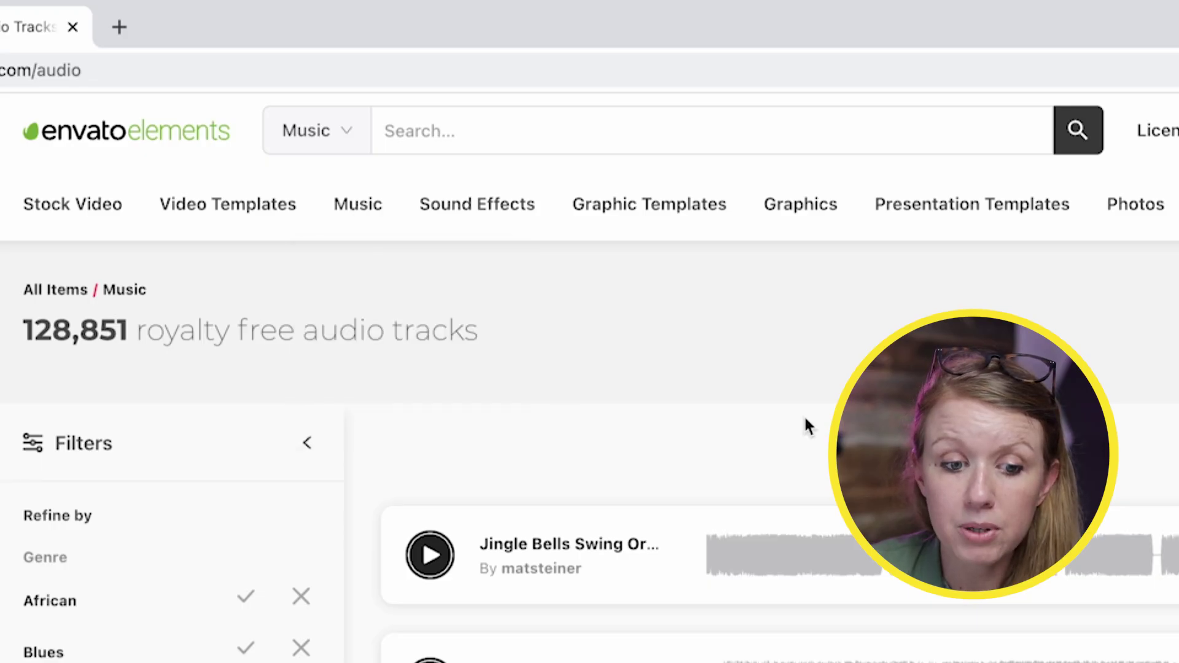
pyautogui.click(484, 240)
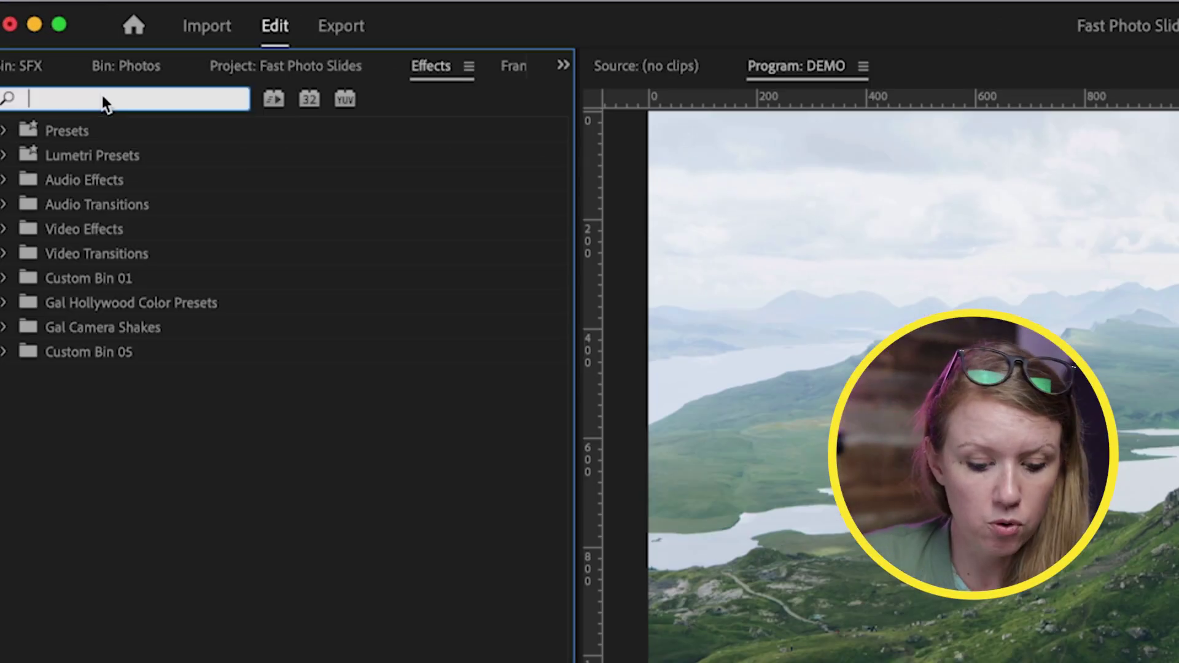
# Step: Search Effects for 'transform' and apply Distort > Transform to the camping photo clip
pyautogui.write('transform')
pyautogui.click(83, 338)
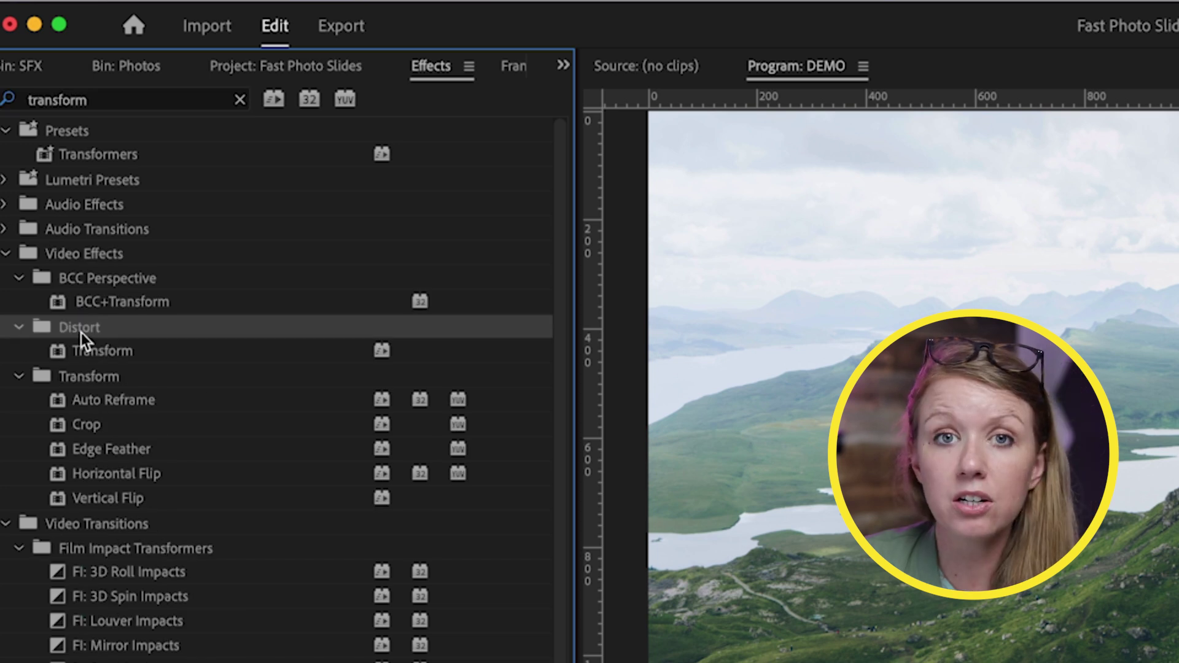
pyautogui.click(79, 350)
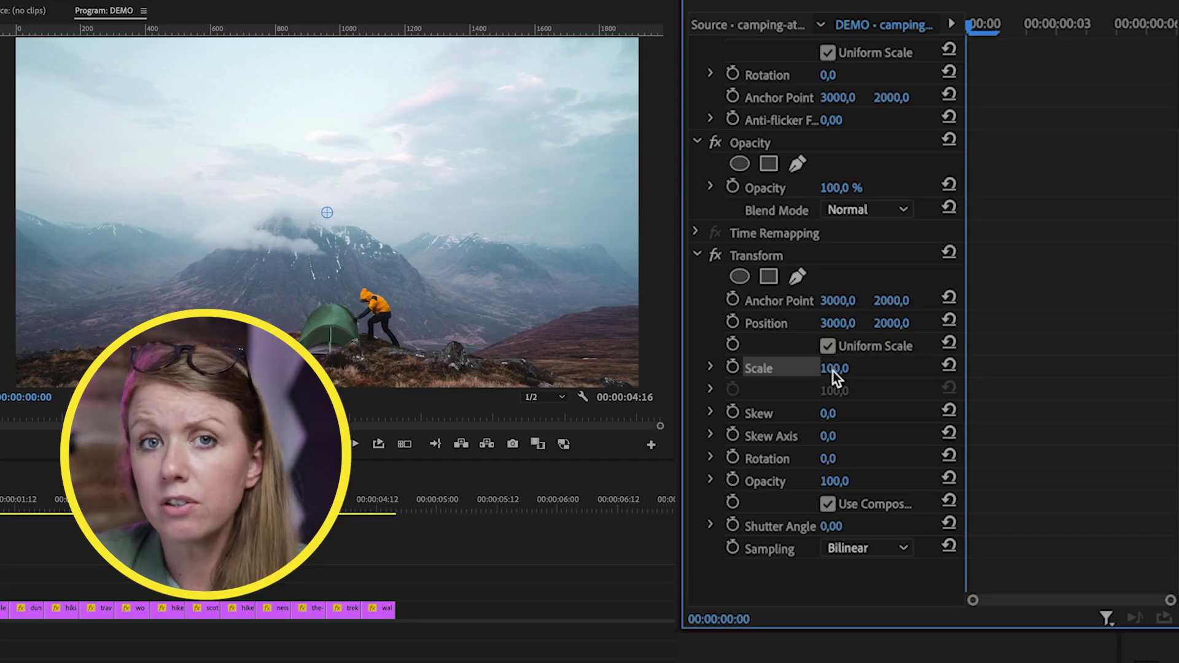
# Step: Set the Transform Scale to 150 and Anchor Point Y to 2561 to keep the tent in frame
pyautogui.click(834, 368)
pyautogui.write('1')
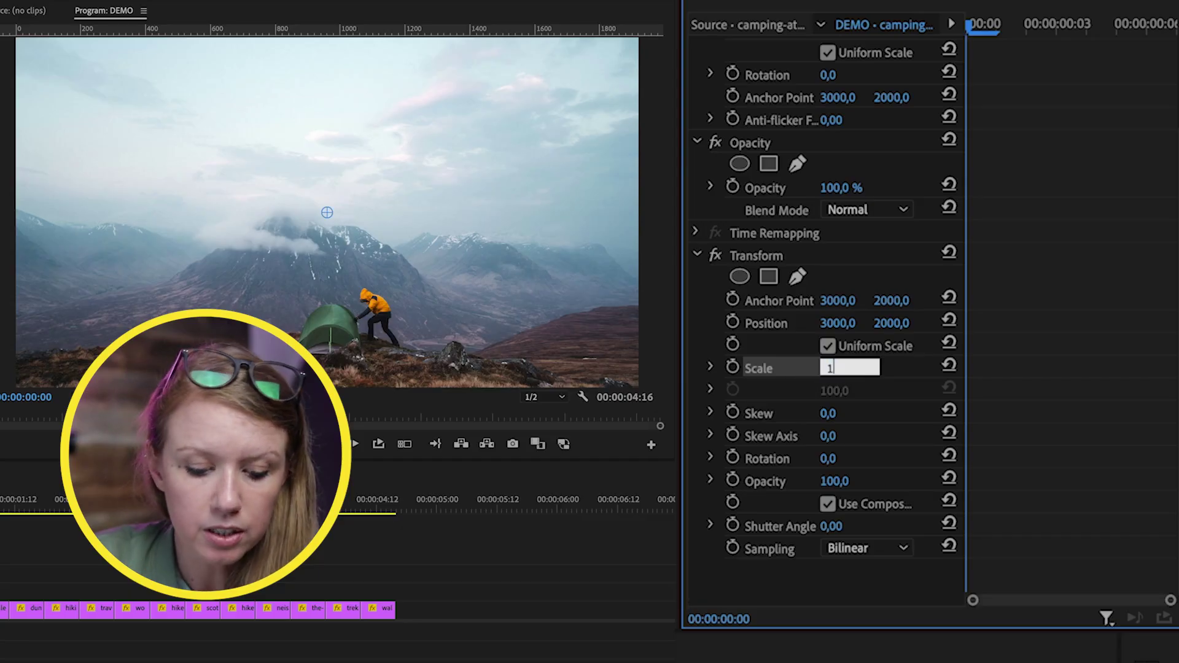
pyautogui.write('50')
pyautogui.press('Return')
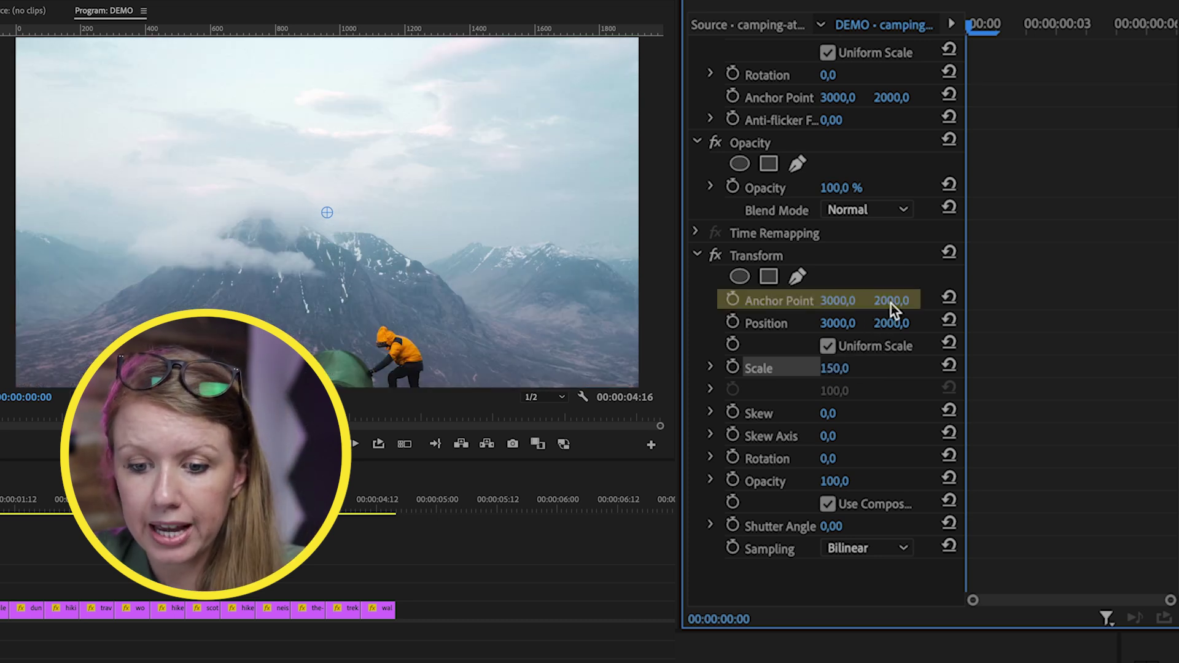
pyautogui.moveTo(893, 304); pyautogui.dragTo(1087, 300)
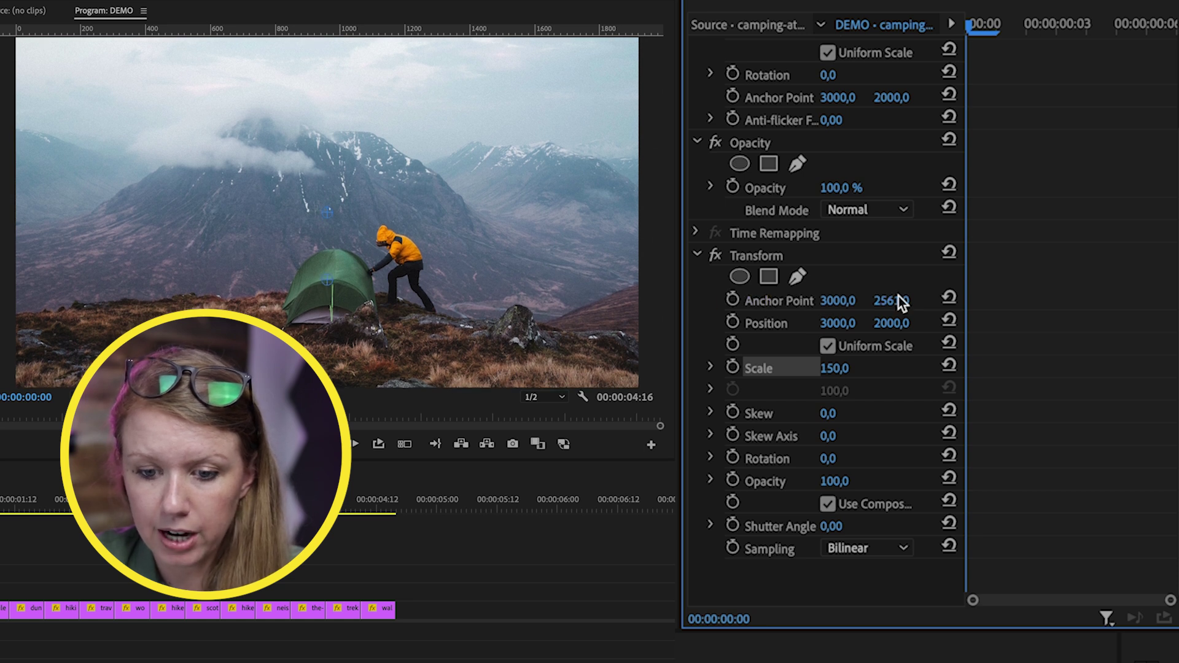
# Step: Keyframe the Transform Scale from 150 at the start to 100 six frames in
pyautogui.click(733, 370)
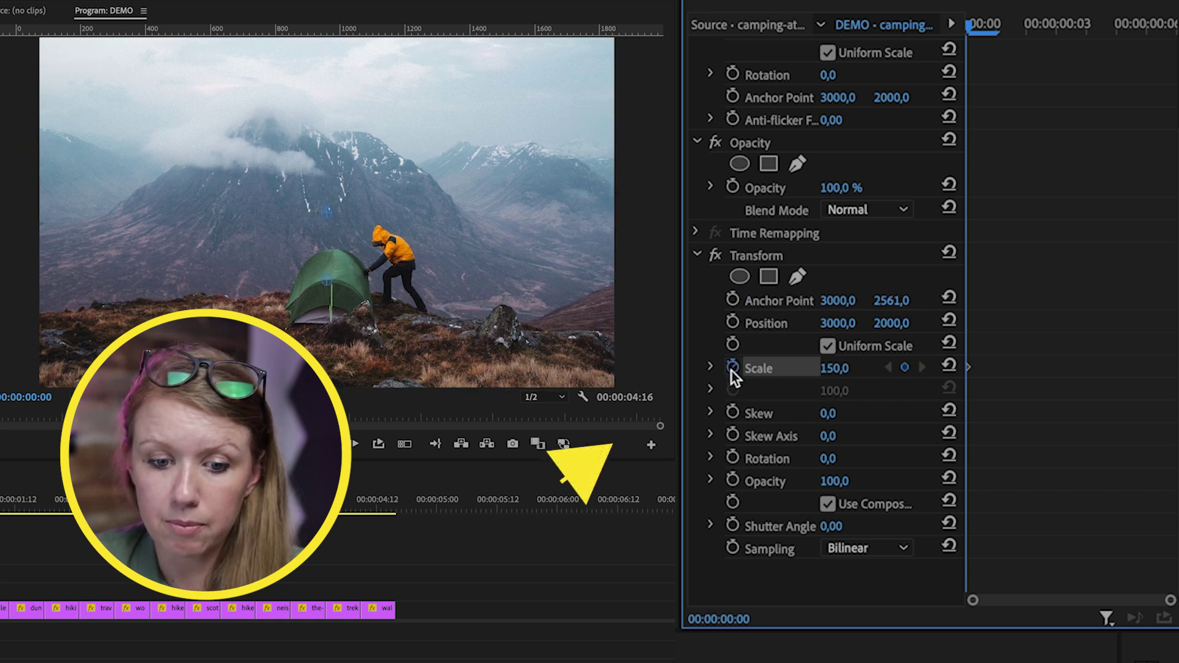
pyautogui.moveTo(1013, 31); pyautogui.dragTo(1152, 33)
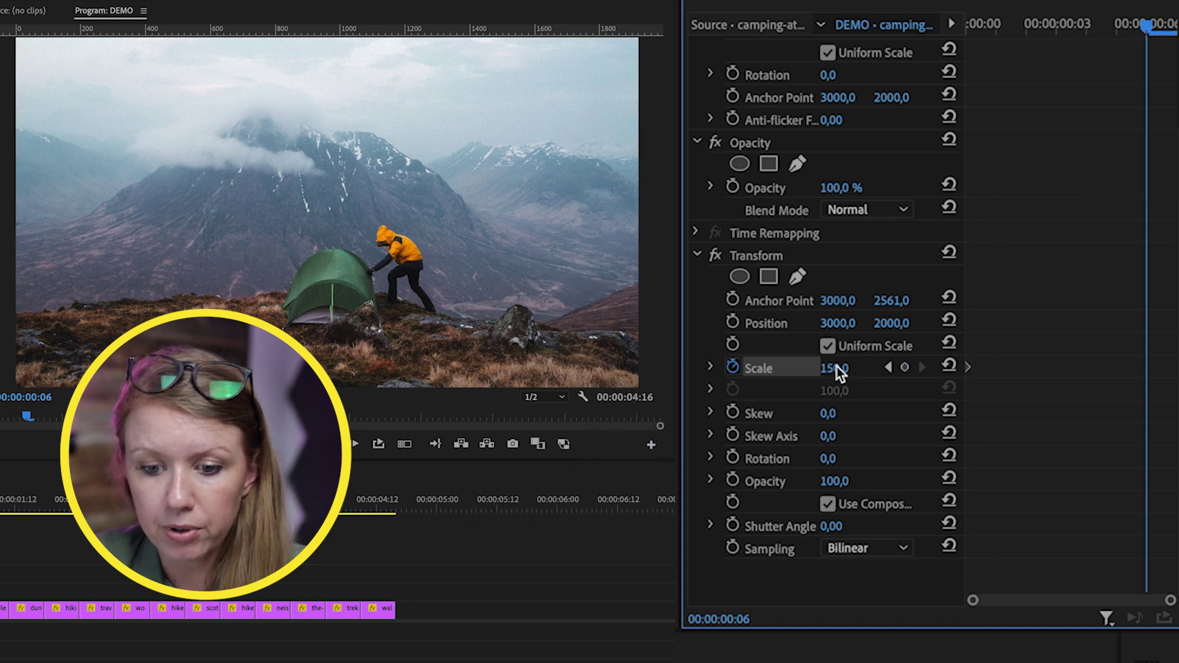
pyautogui.write('100')
pyautogui.press('Return')
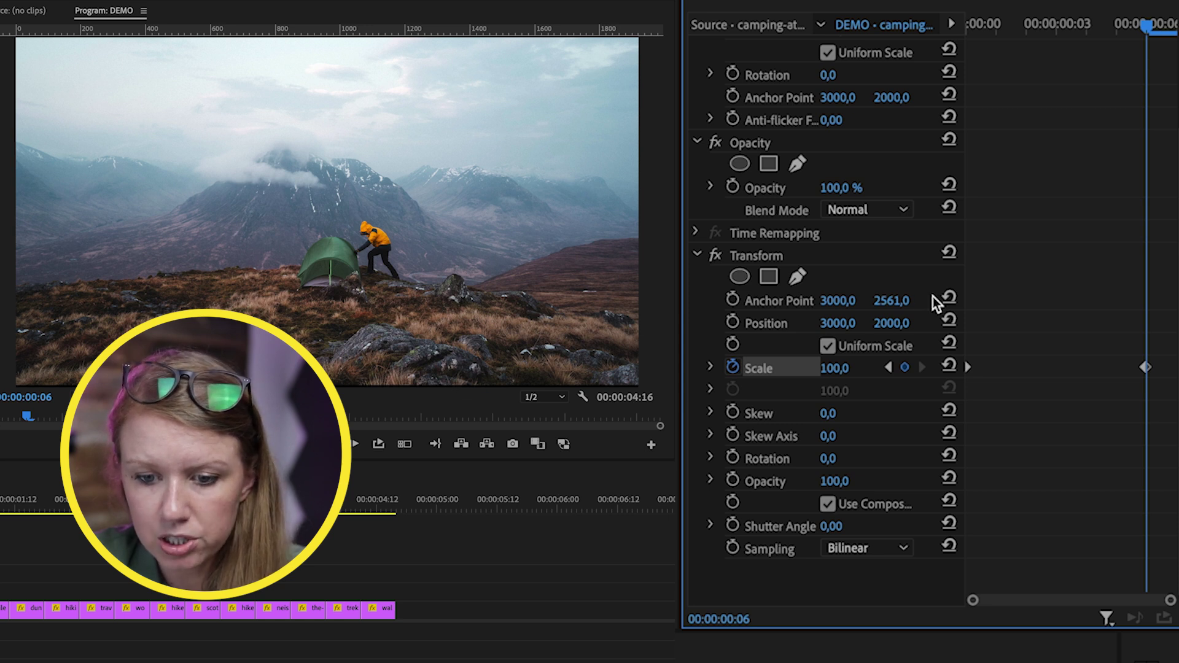
# Step: Lower Anchor Point Y to 2535 and set the scale keyframe to Ease In
pyautogui.moveTo(889, 307); pyautogui.dragTo(930, 306)
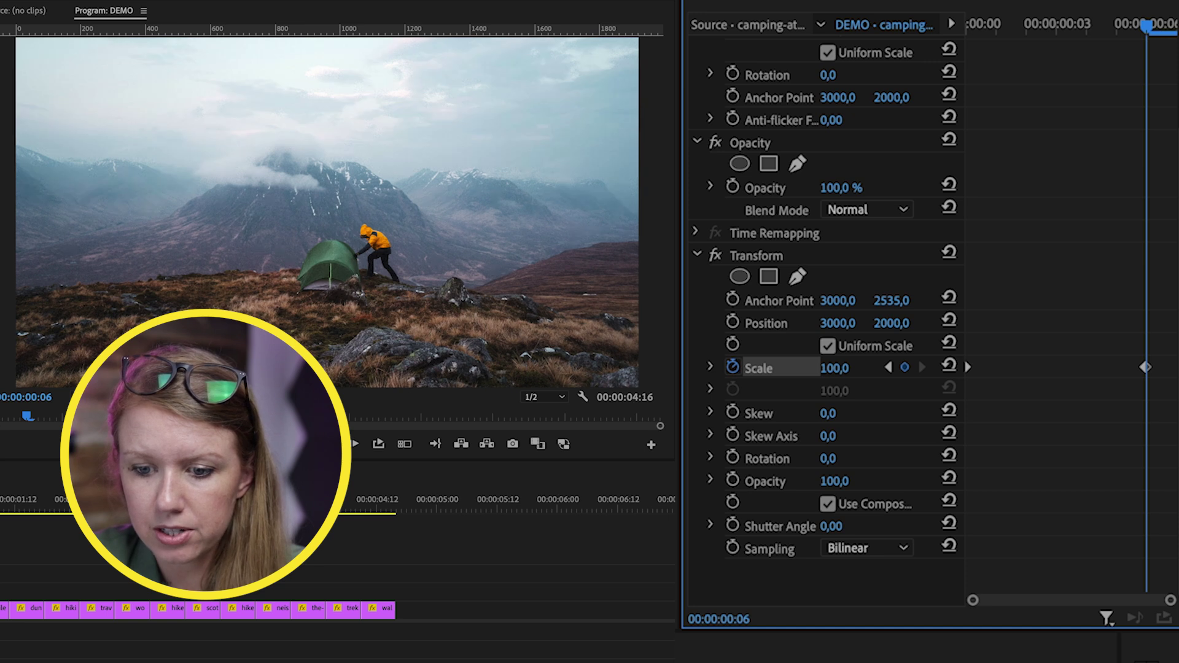
pyautogui.keyDown('ctrl'); pyautogui.click(1146, 369); pyautogui.keyUp('ctrl')
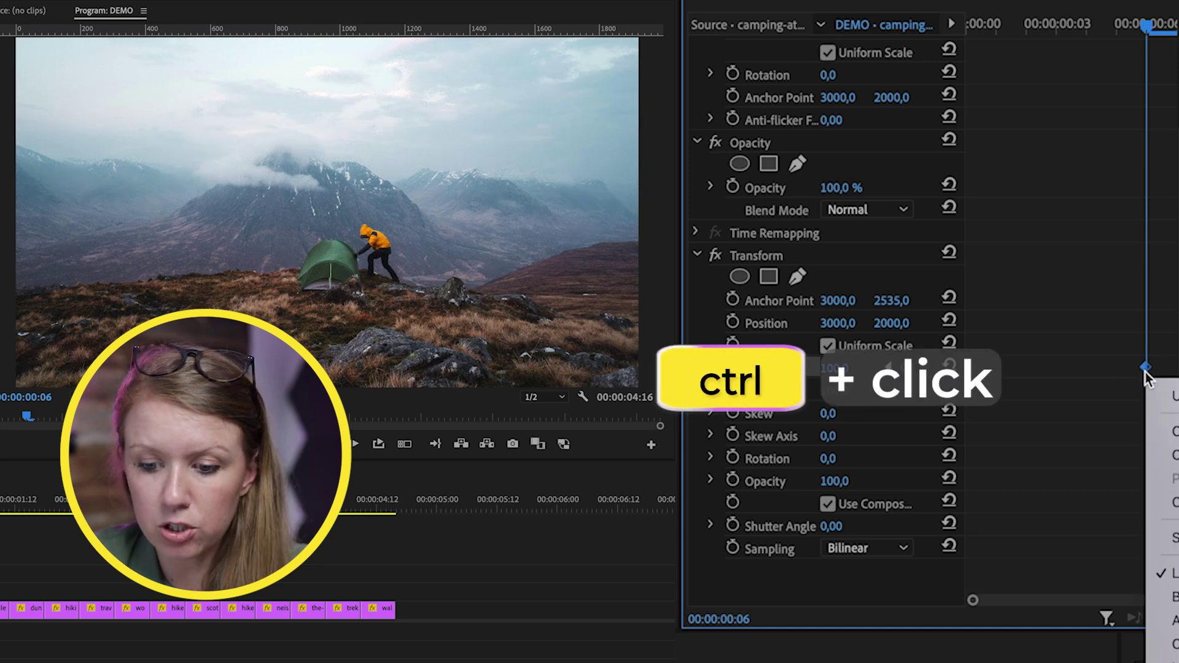
pyautogui.click(1166, 660)
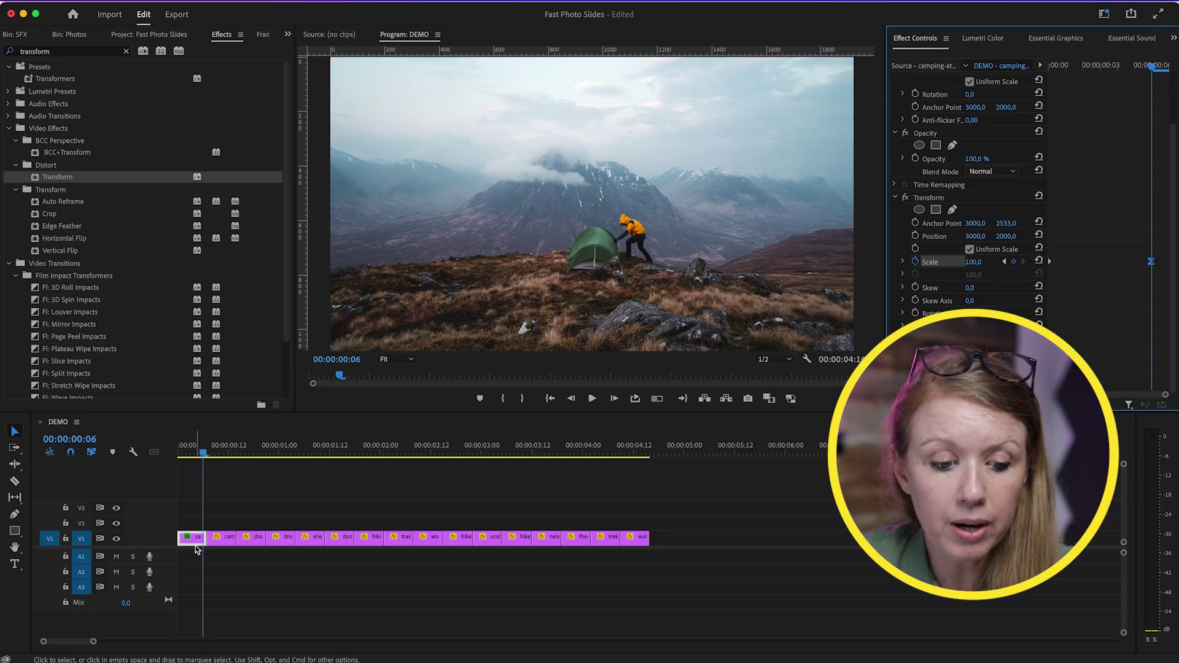
# Step: Copy the first clip and Paste Attributes with Transform onto all other photo clips
pyautogui.click(194, 543)
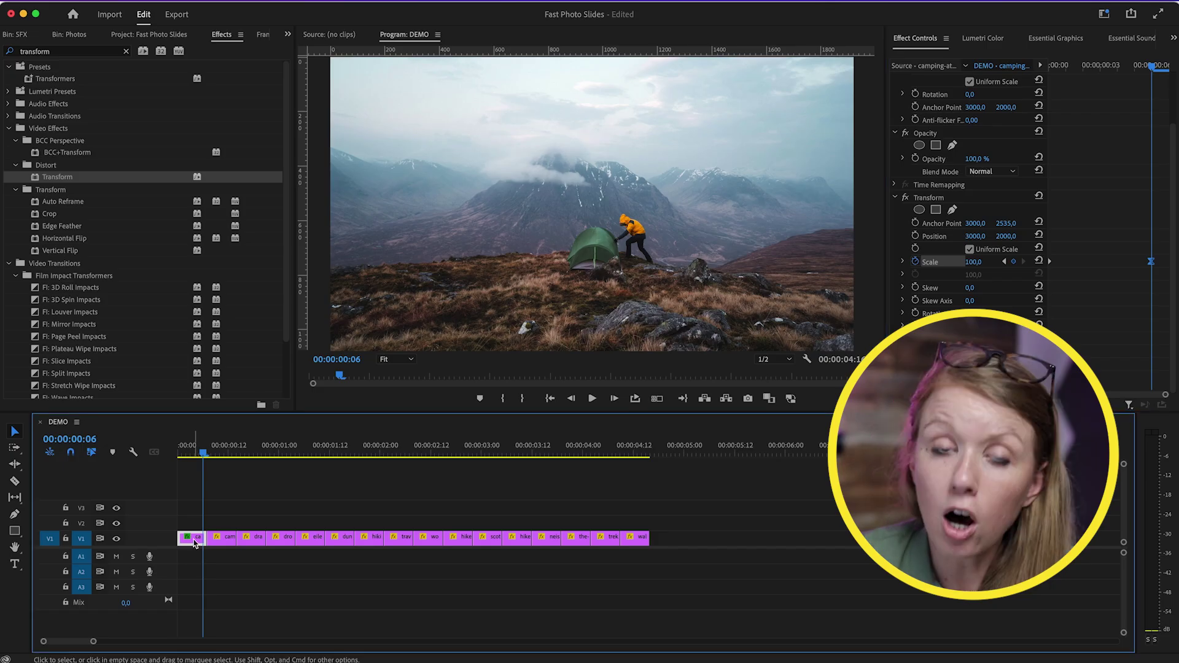
pyautogui.press('super+c')
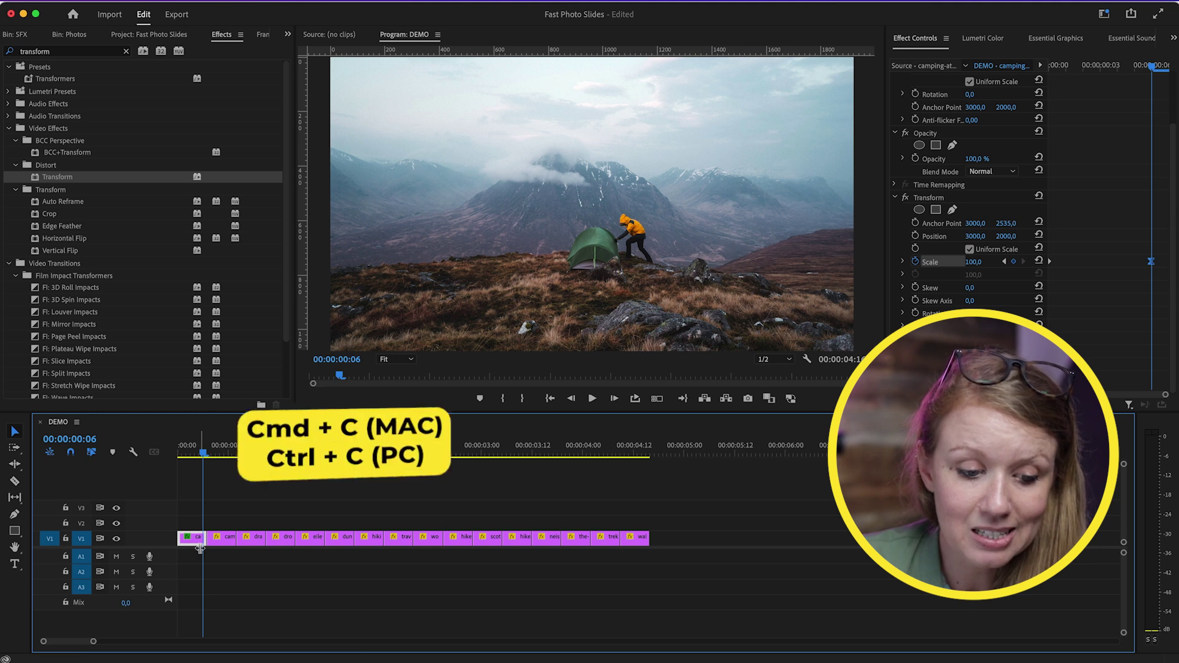
pyautogui.moveTo(264, 552); pyautogui.dragTo(654, 596)
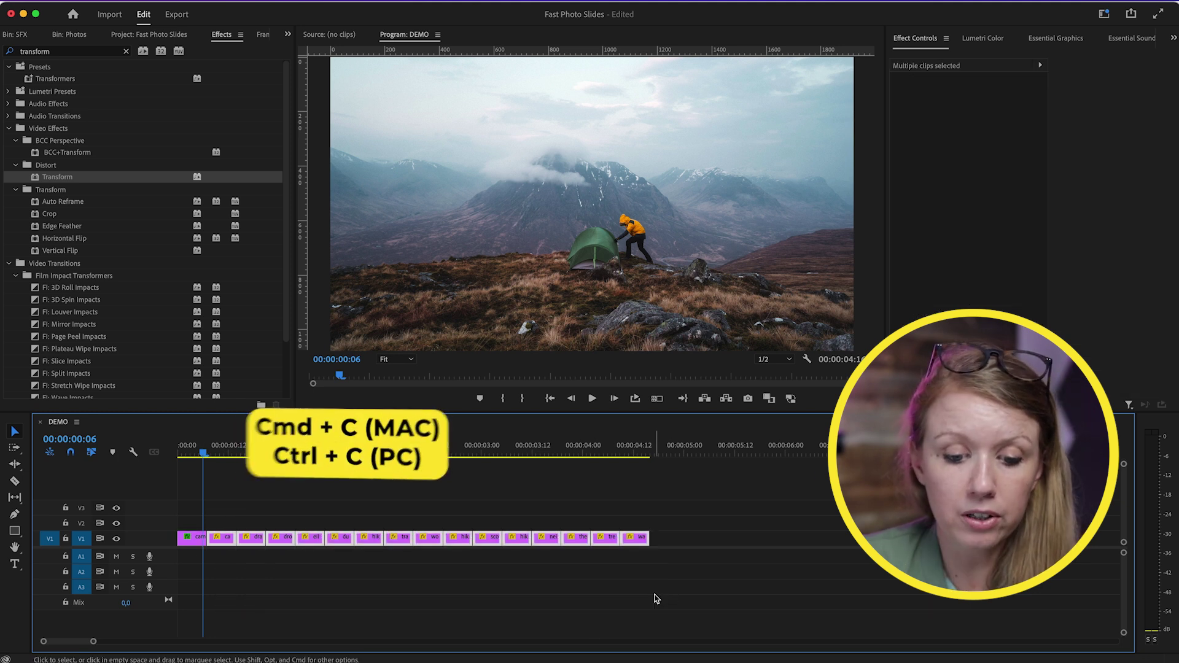
pyautogui.keyDown('ctrl'); pyautogui.click(636, 543); pyautogui.keyUp('ctrl')
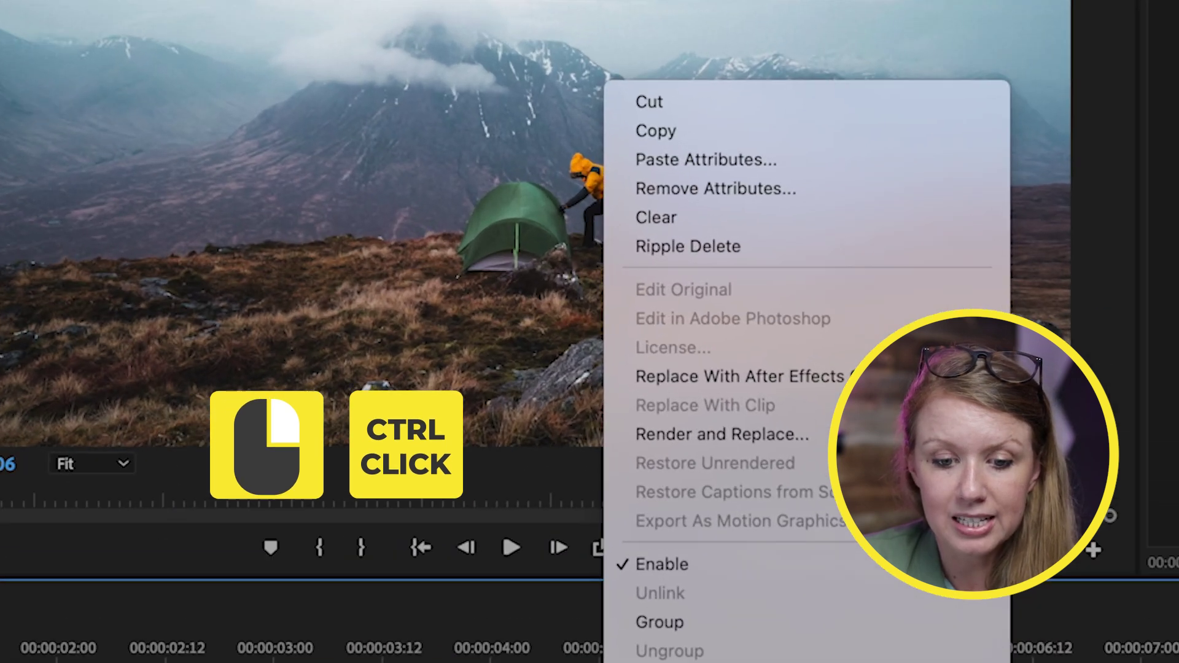
pyautogui.click(677, 160)
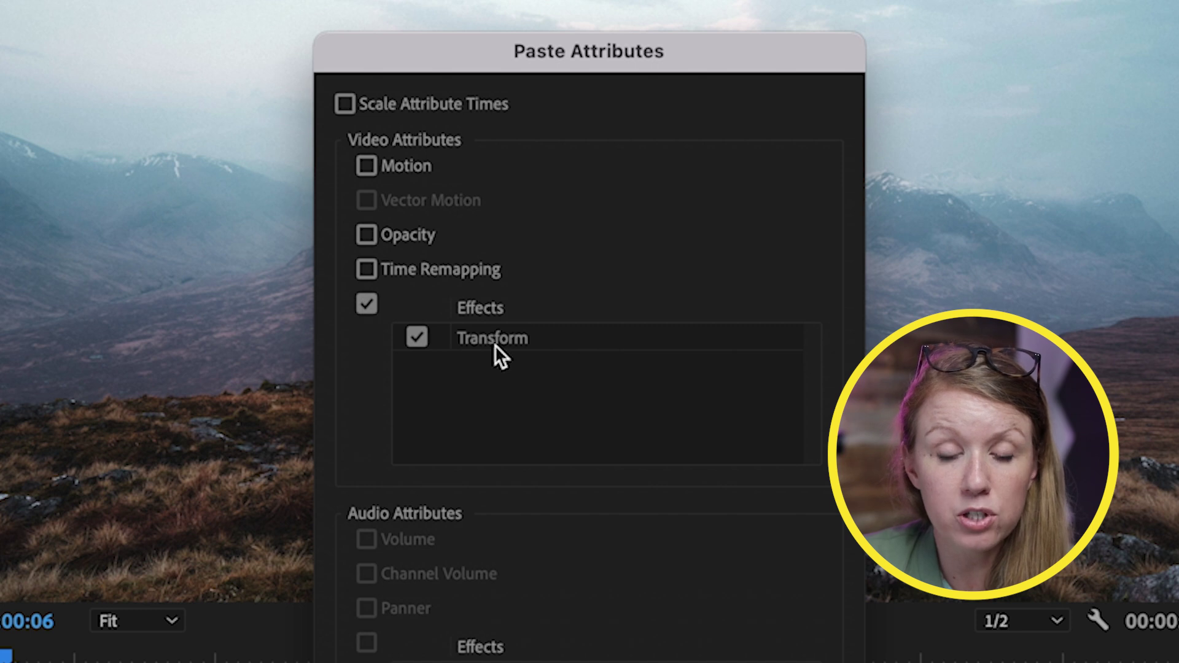
pyautogui.press('Return')
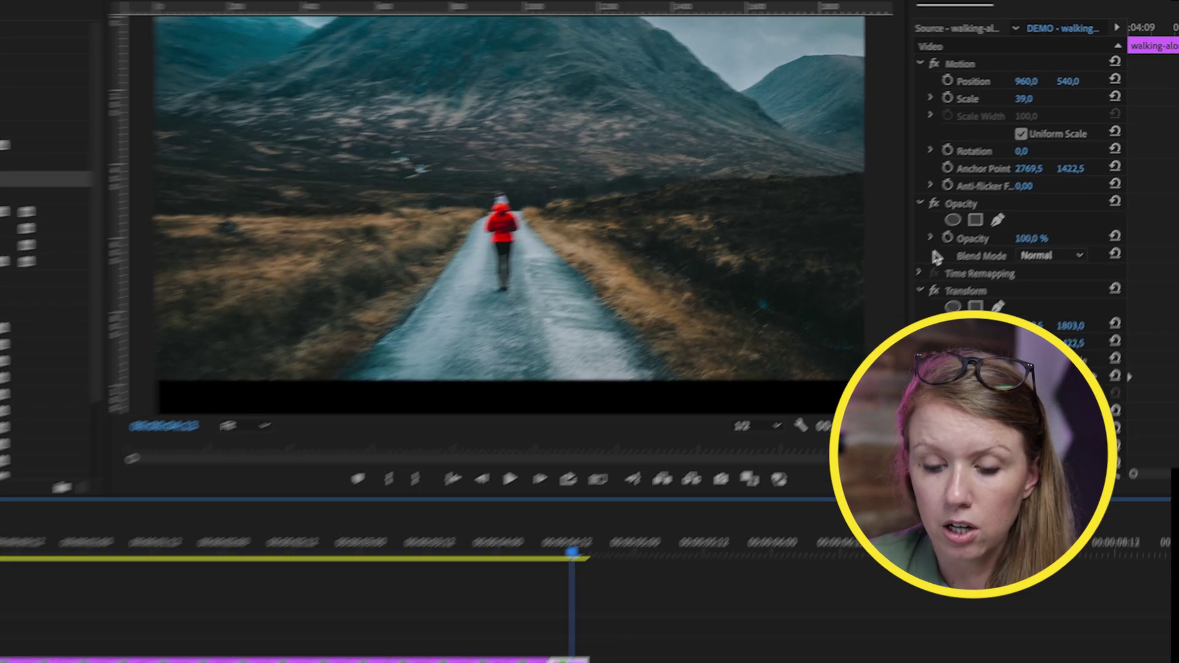
# Step: Lower the walker photo's Anchor Point Y from 1803 to 1569 and play the sequence
pyautogui.press('Right')
pyautogui.press('Right')
pyautogui.press('Right')
pyautogui.scroll(-3, 1060, 280)
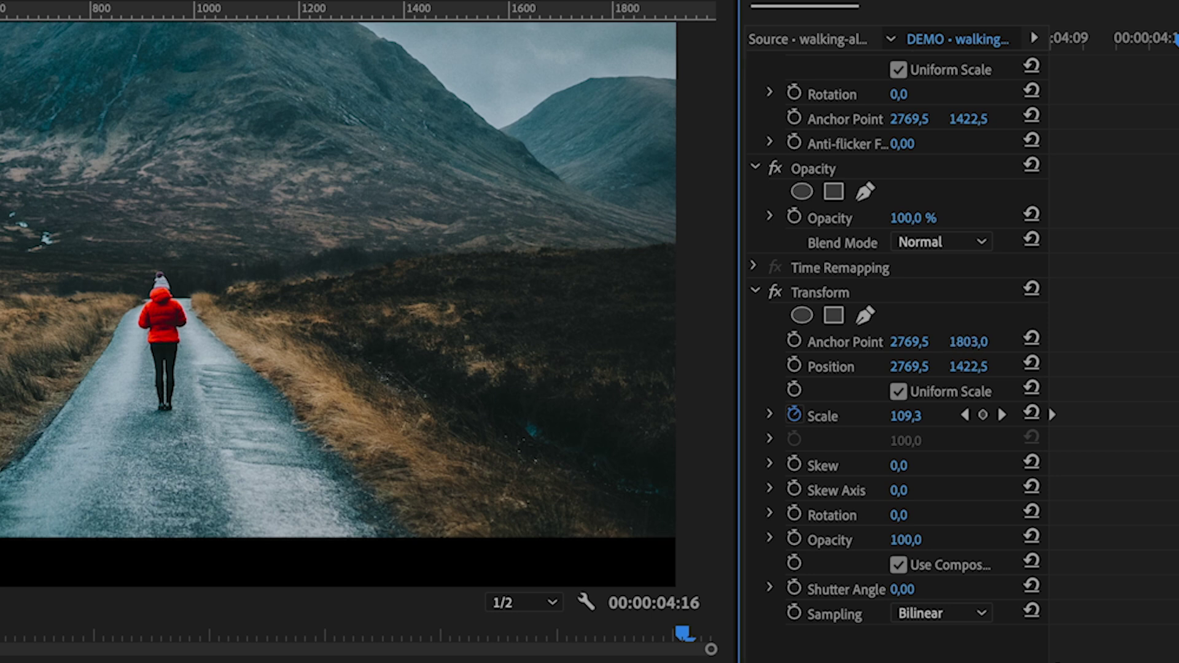
pyautogui.moveTo(968, 342); pyautogui.dragTo(895, 342)
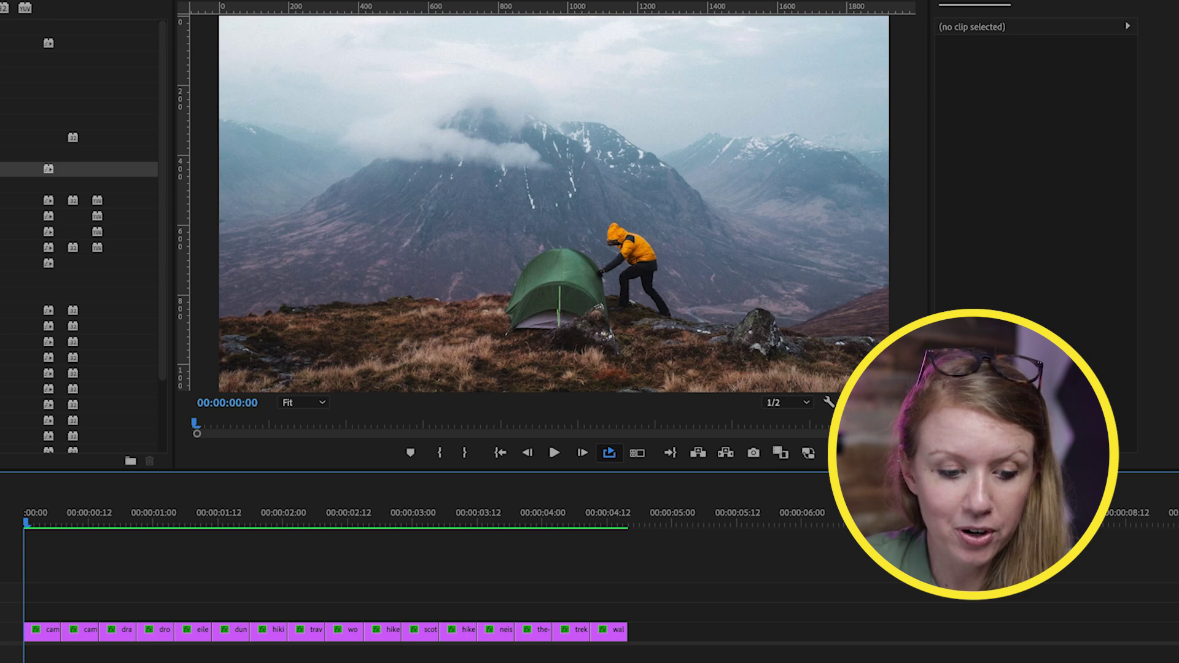
pyautogui.press('space')
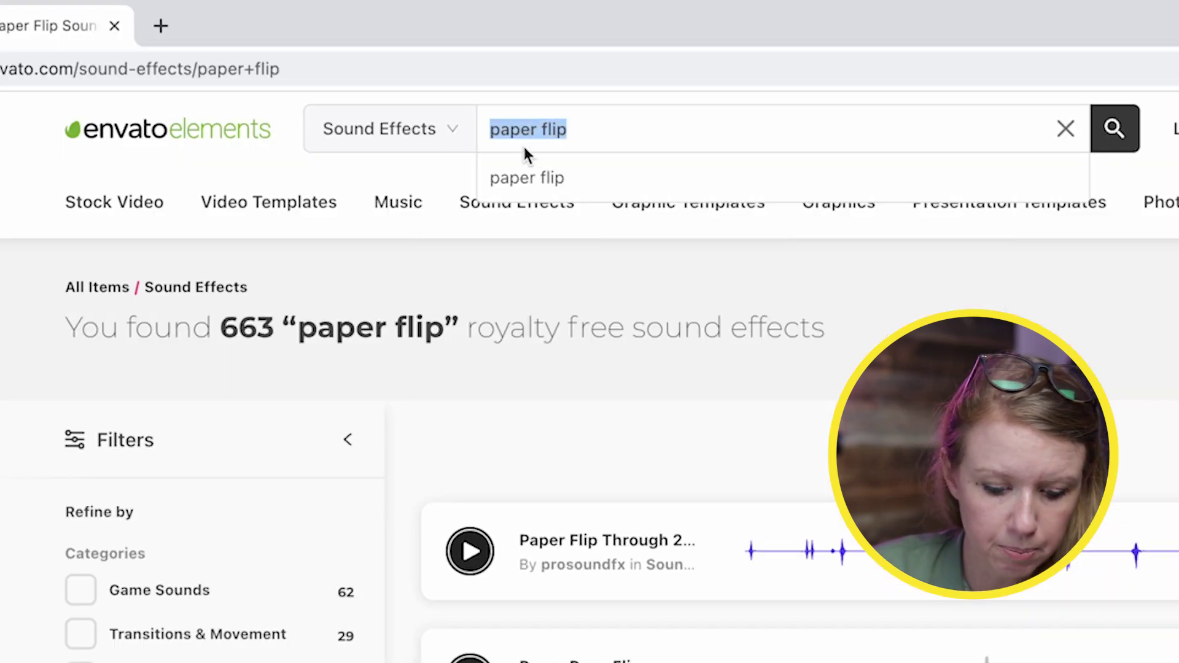
# Step: Search the Envato Sound Effects library for 'flip paper', returning 663 results
pyautogui.write('flip pap')
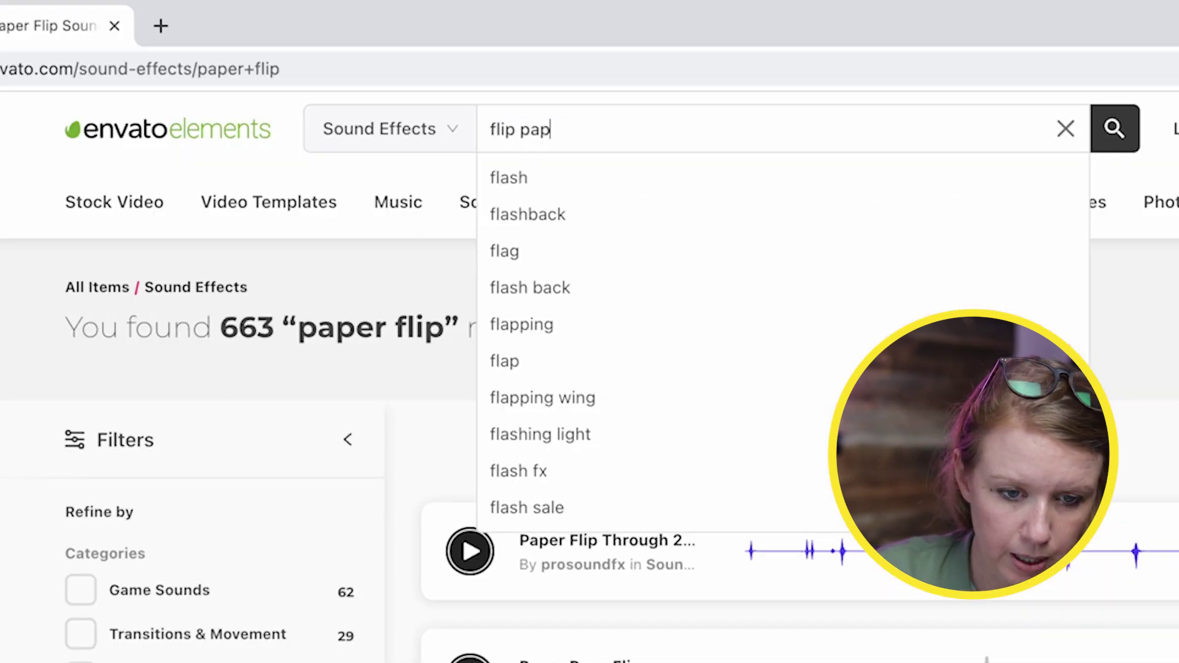
pyautogui.write('er\\')
pyautogui.press('Return')
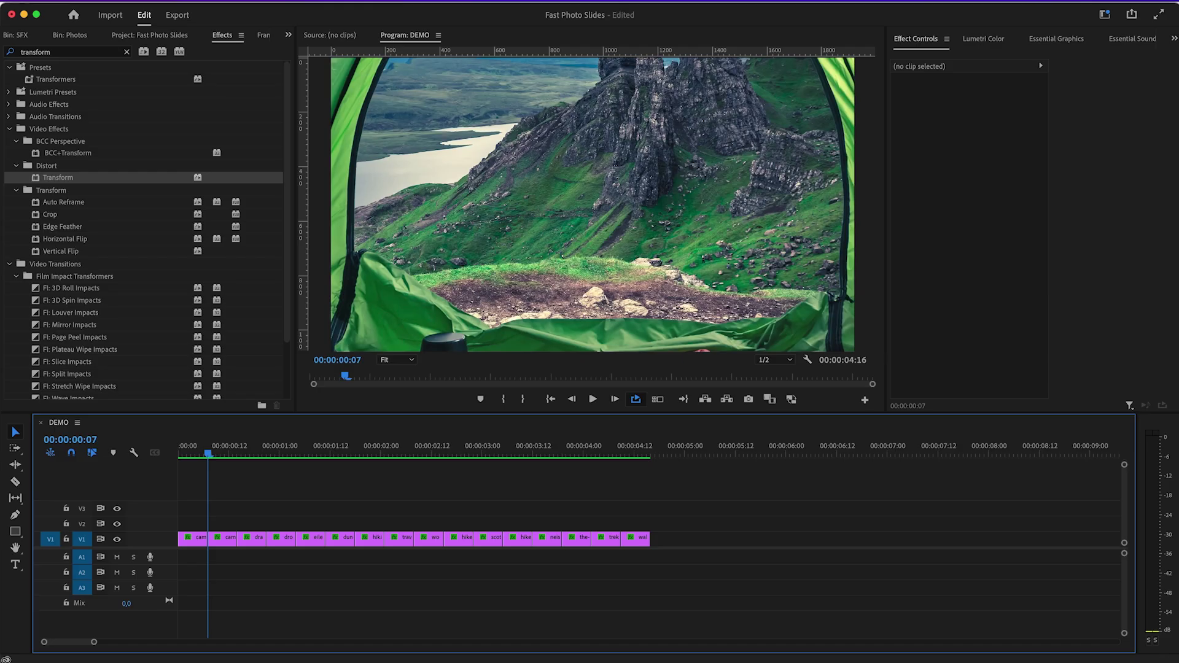
# Step: Mark a short portion of EFX_INT_Flipping_Photo_Pages_03b.wav and place it audio-only on A1 under the first photos
pyautogui.click(18, 35)
pyautogui.doubleClick(49, 133)
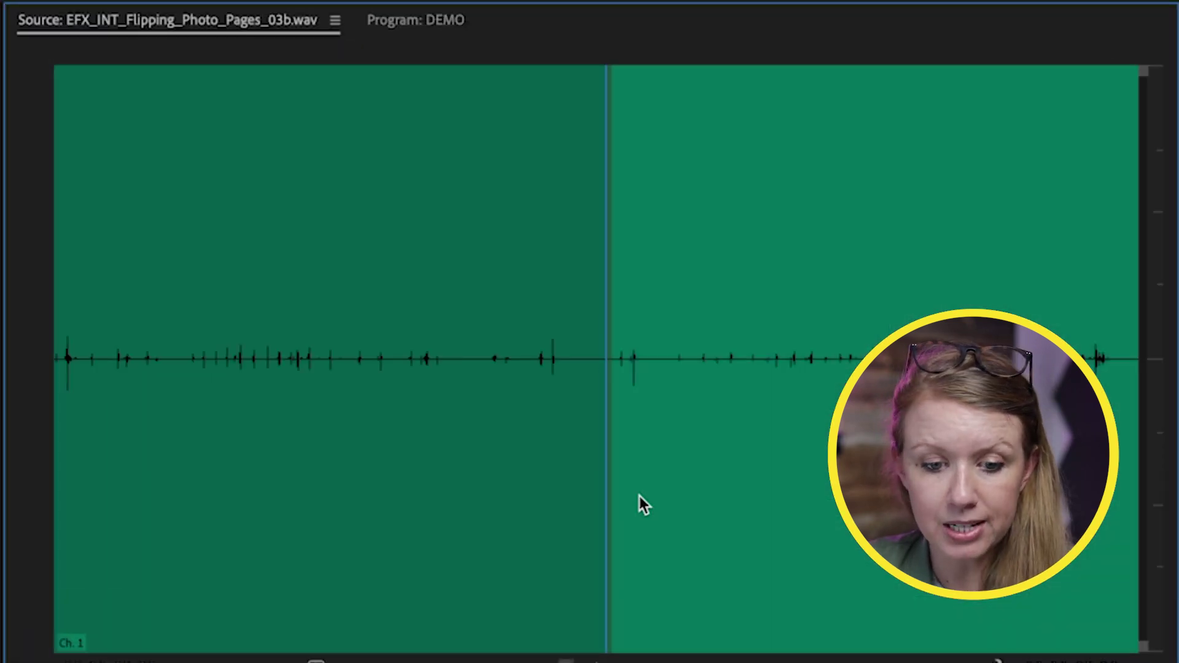
pyautogui.click(650, 402)
pyautogui.press('o')
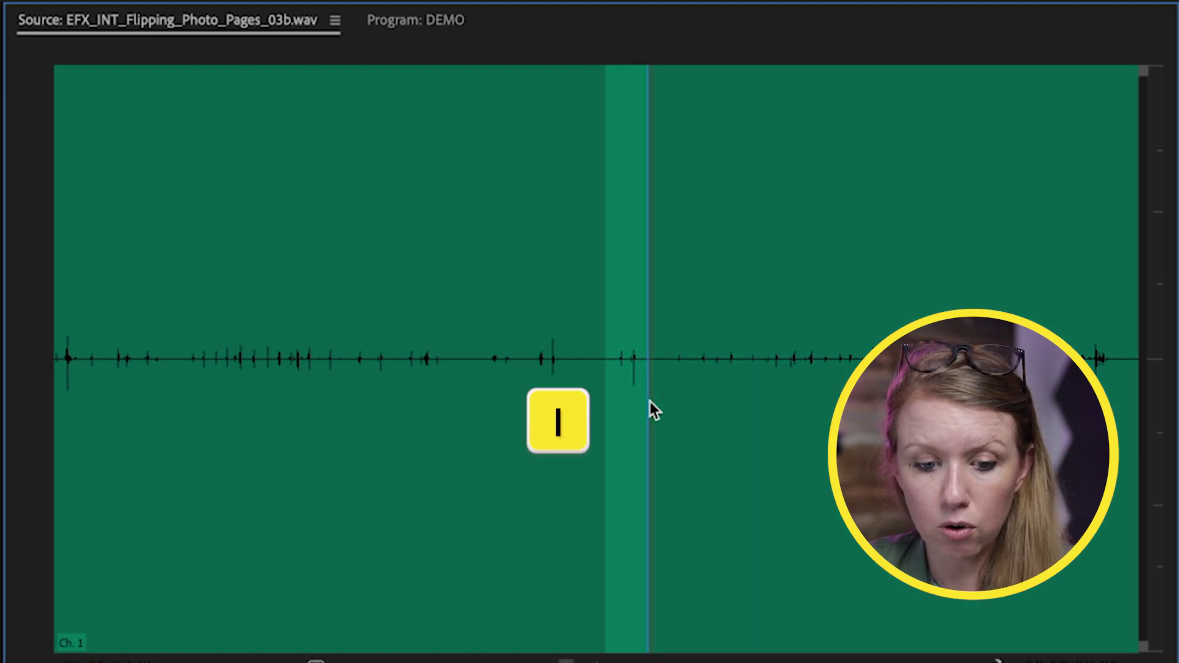
pyautogui.moveTo(632, 454)
pyautogui.mouseDown()
pyautogui.moveTo(627, 437)
pyautogui.moveTo(603, 437)
pyautogui.moveTo(639, 442)
pyautogui.mouseUp()
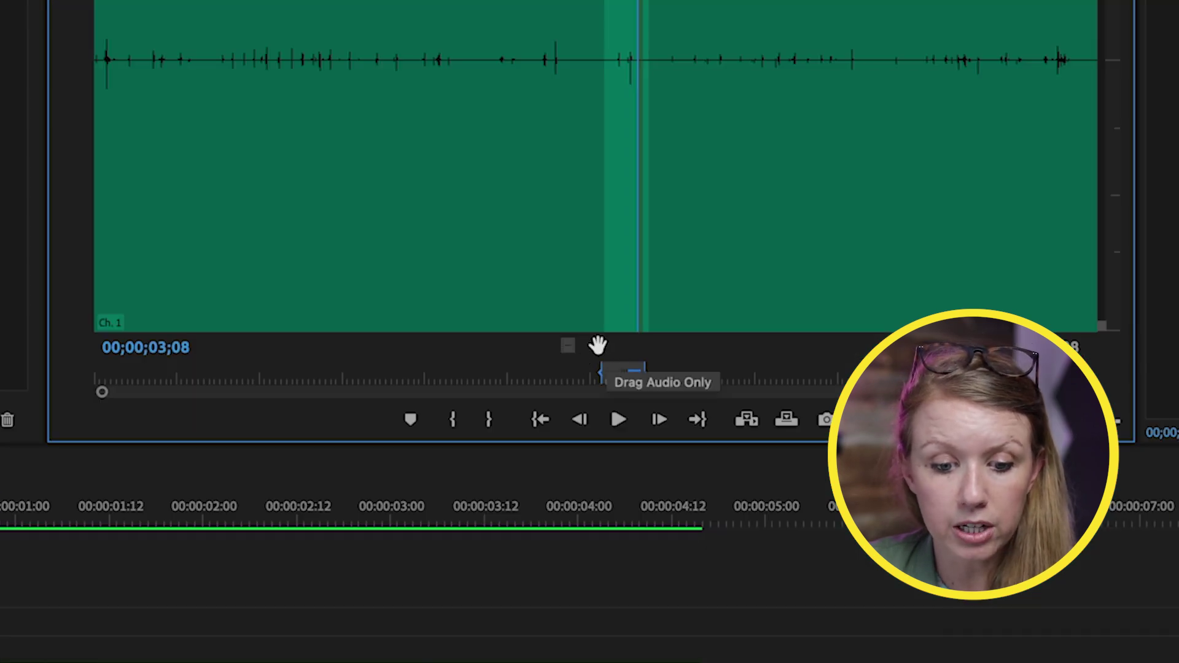
pyautogui.moveTo(596, 346); pyautogui.dragTo(145, 464)
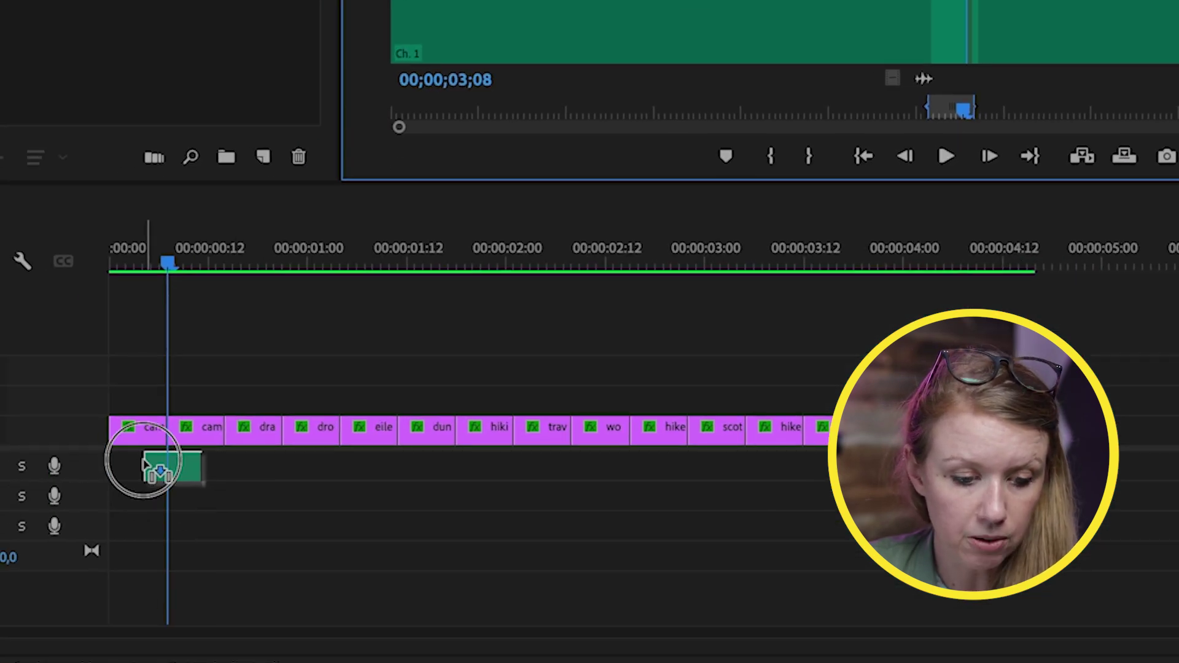
# Step: Zoom the timeline in and play from the flip sound to check its timing against the cut
pyautogui.press('=')
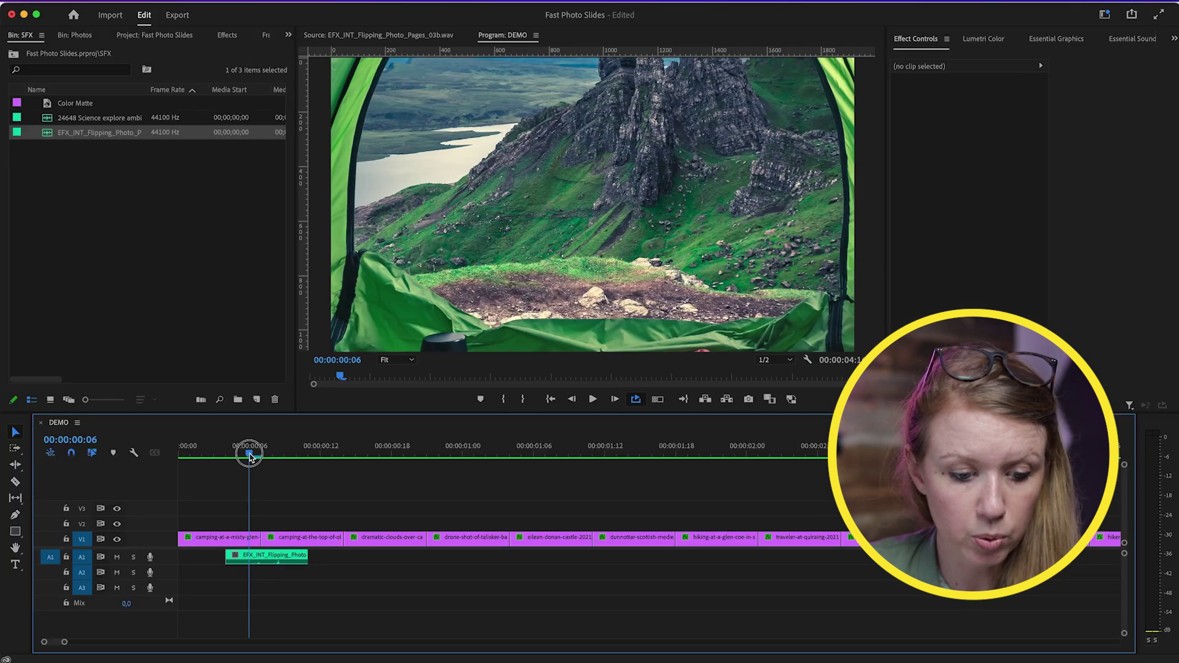
pyautogui.moveTo(252, 261); pyautogui.dragTo(207, 271)
pyautogui.press('space')
pyautogui.moveTo(263, 452); pyautogui.dragTo(269, 465)
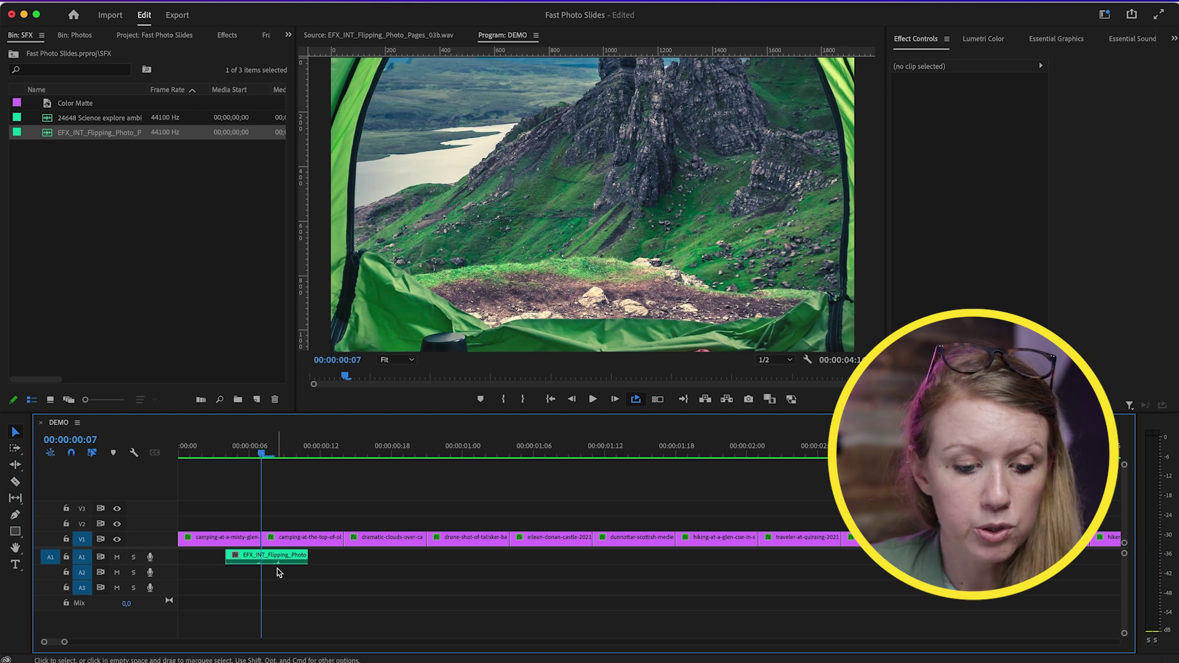
# Step: Re-mark a shorter flip with new In and Out points and play the sequence to hear the flips
pyautogui.click(432, 37)
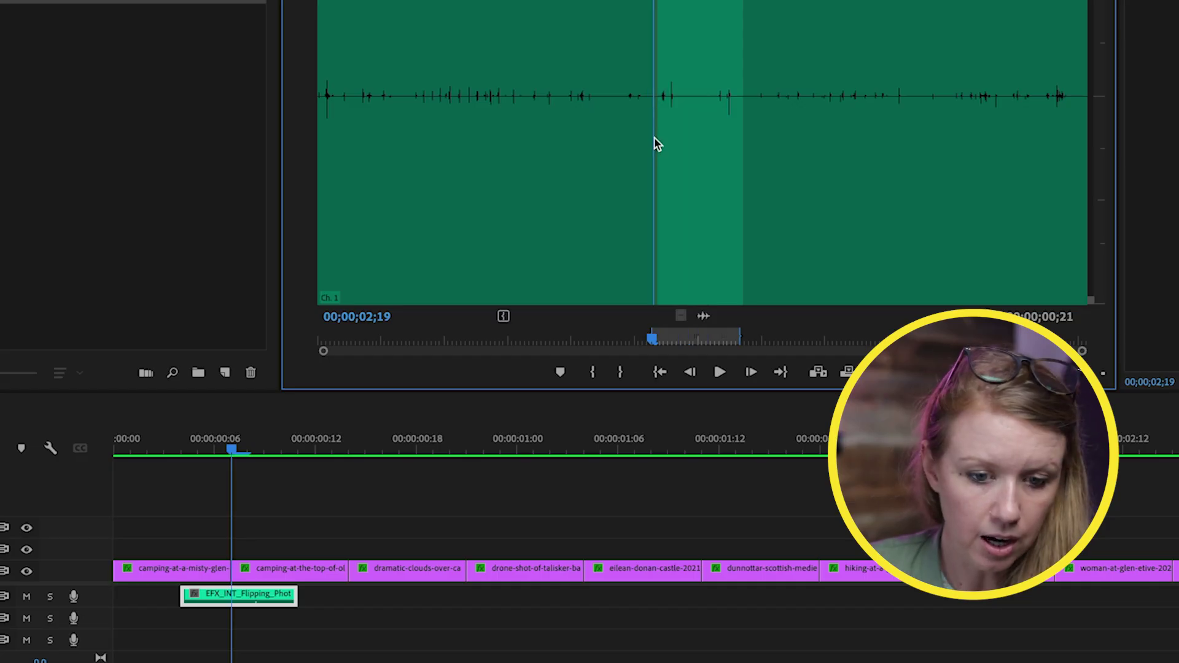
pyautogui.click(685, 116)
pyautogui.press('o')
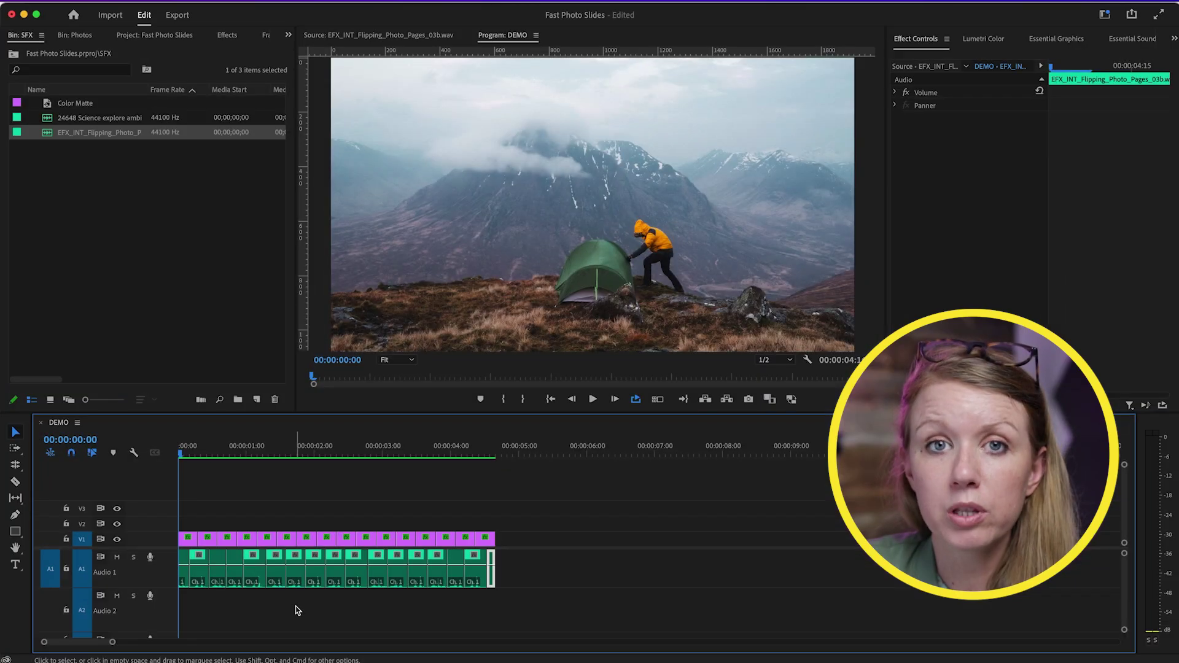
pyautogui.press('space')
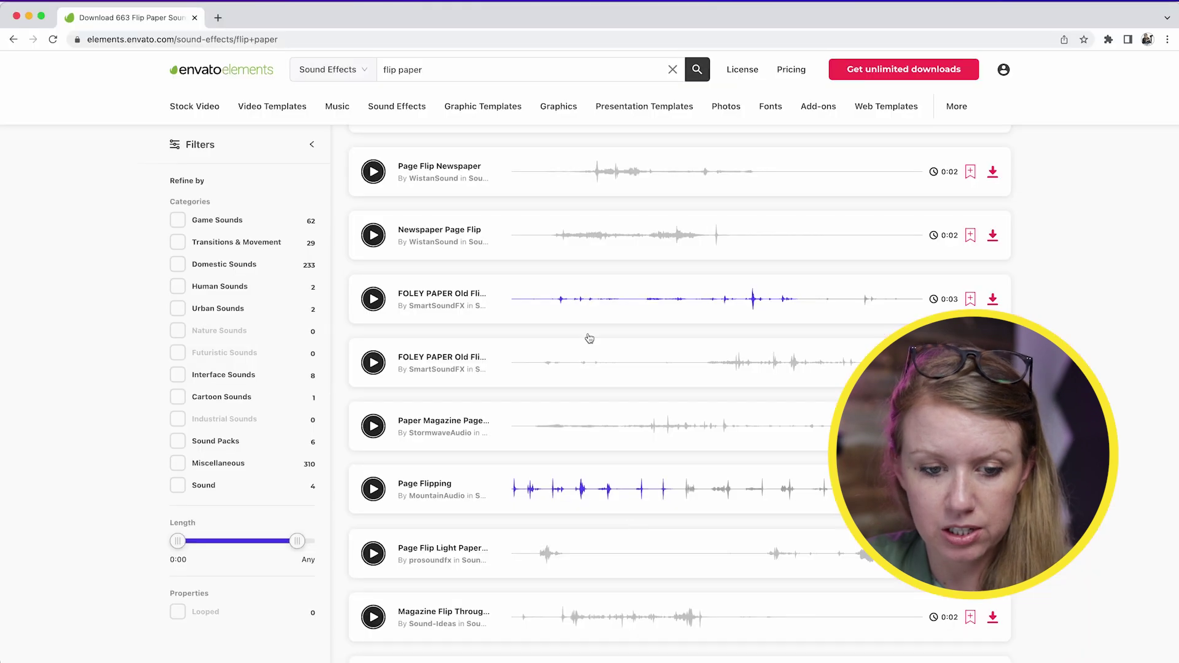
# Step: Search Envato Elements sound effects for 'docume' and preview the Science Explore Ambience track
pyautogui.click(404, 98)
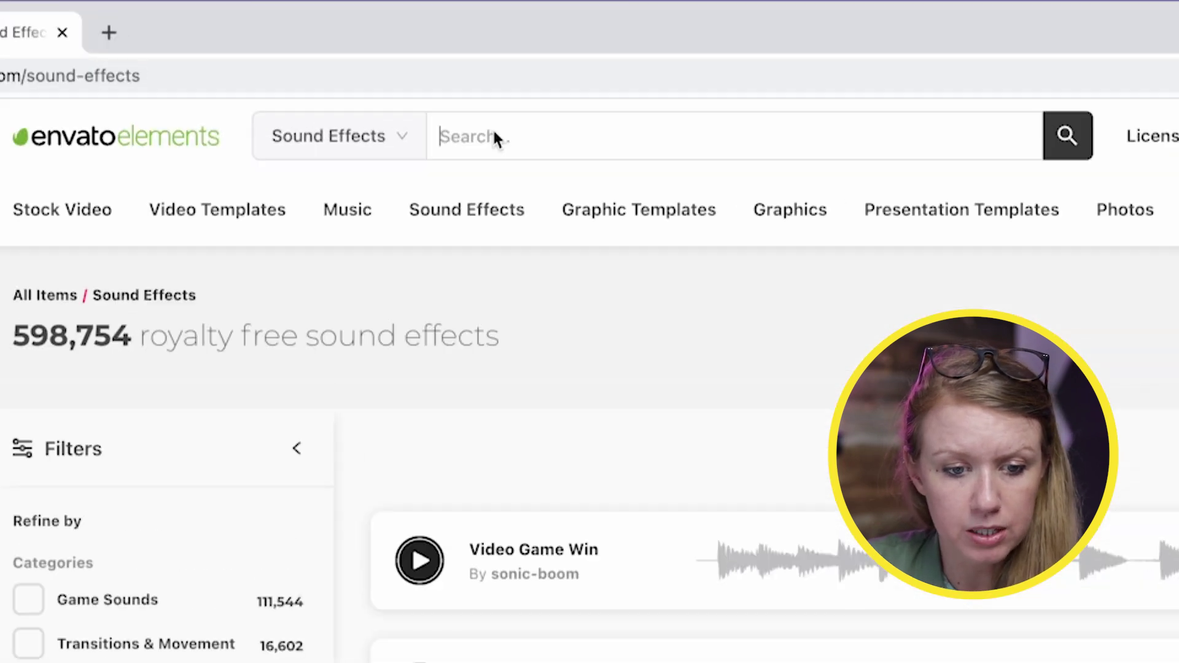
pyautogui.click(411, 70)
pyautogui.write('documentary')
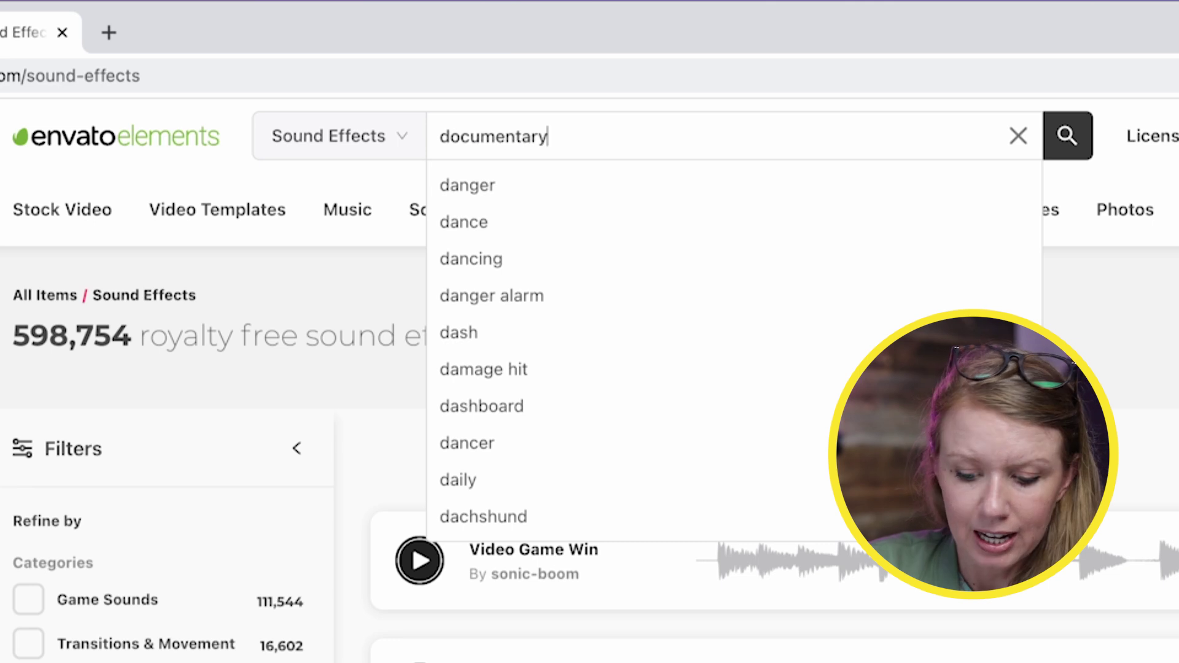
pyautogui.press('Return')
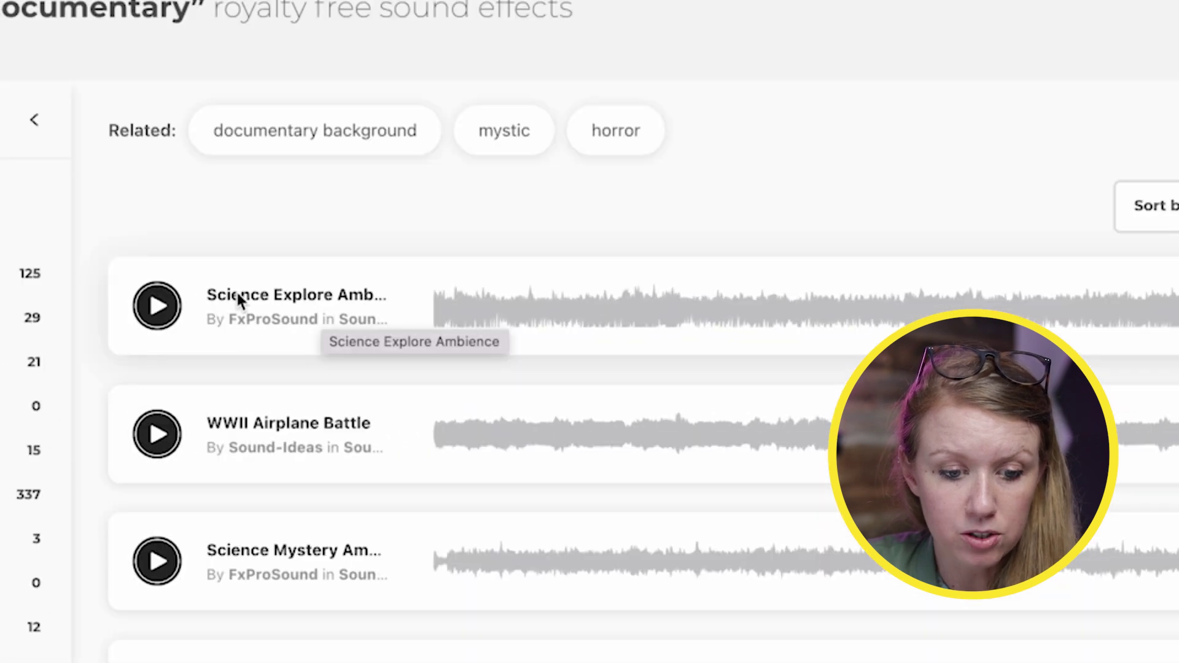
pyautogui.click(161, 310)
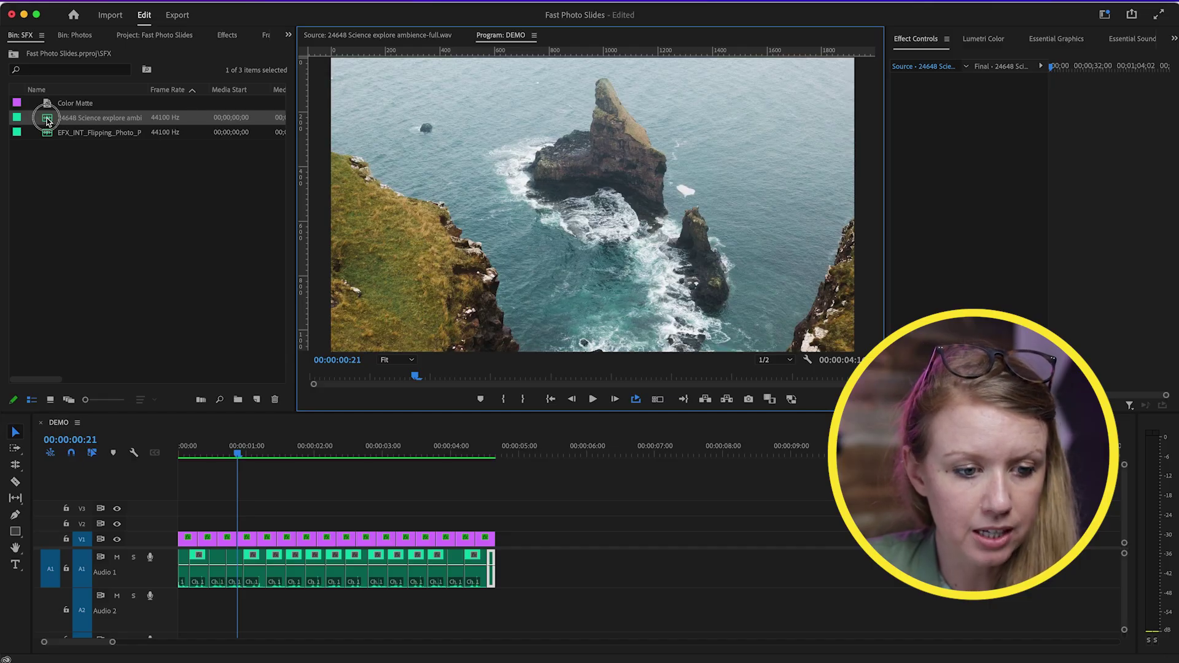
# Step: Place the science ambience on Audio 2 and cut away the tail past the slides
pyautogui.moveTo(197, 466); pyautogui.dragTo(163, 611)
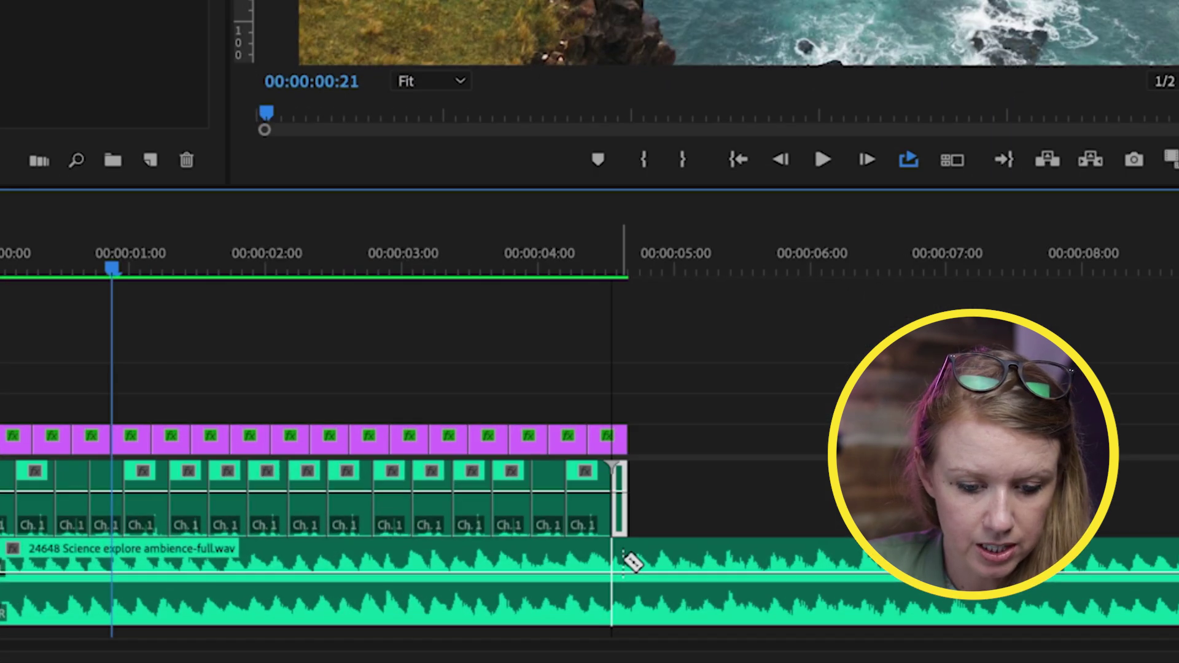
pyautogui.press('c')
pyautogui.click(629, 565)
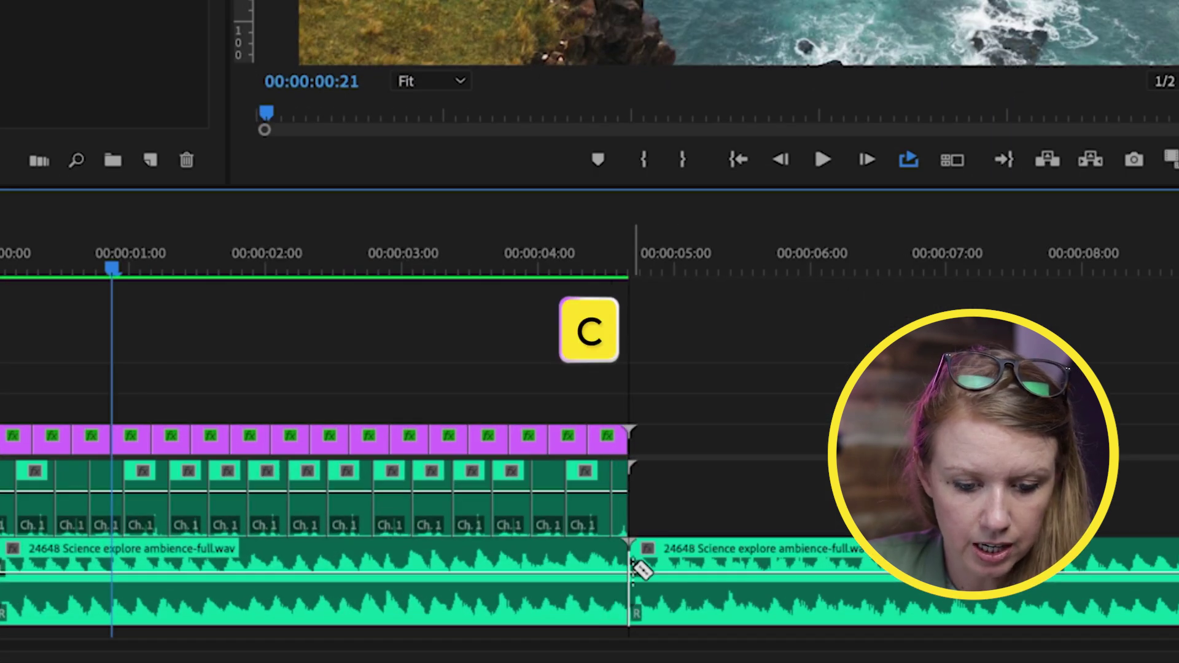
pyautogui.click(725, 574)
pyautogui.press('Delete')
# Step: Add a seven-frame Exponential Fade at the ambience clip's end
pyautogui.click(389, 16)
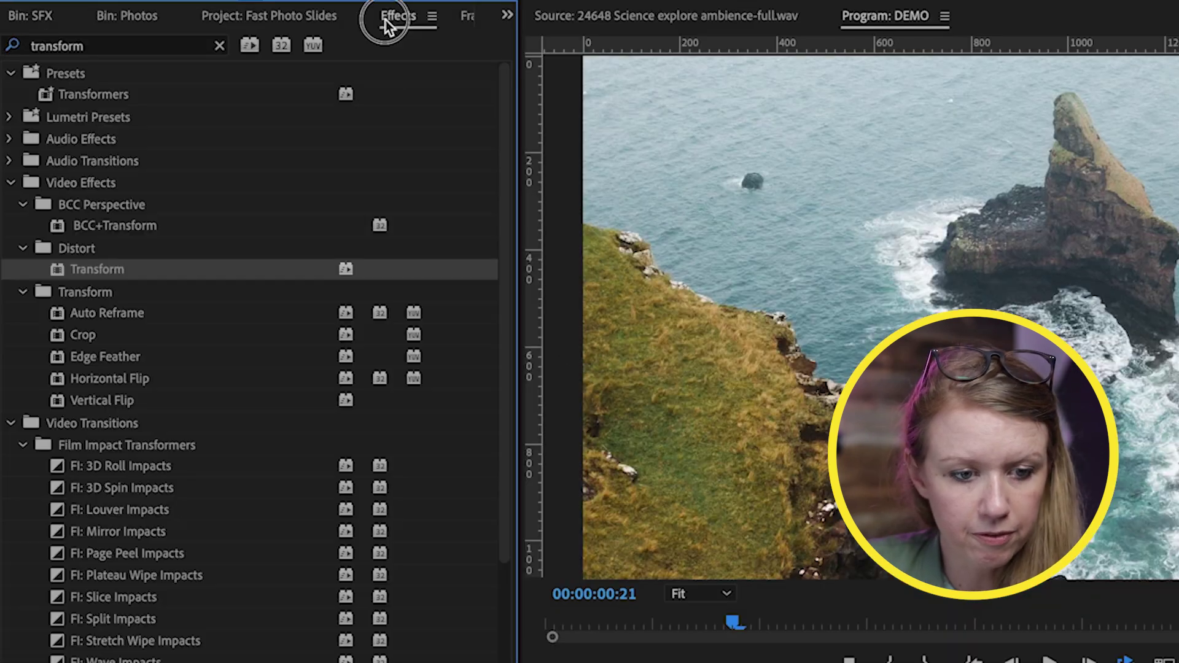
pyautogui.doubleClick(54, 48)
pyautogui.write('expon')
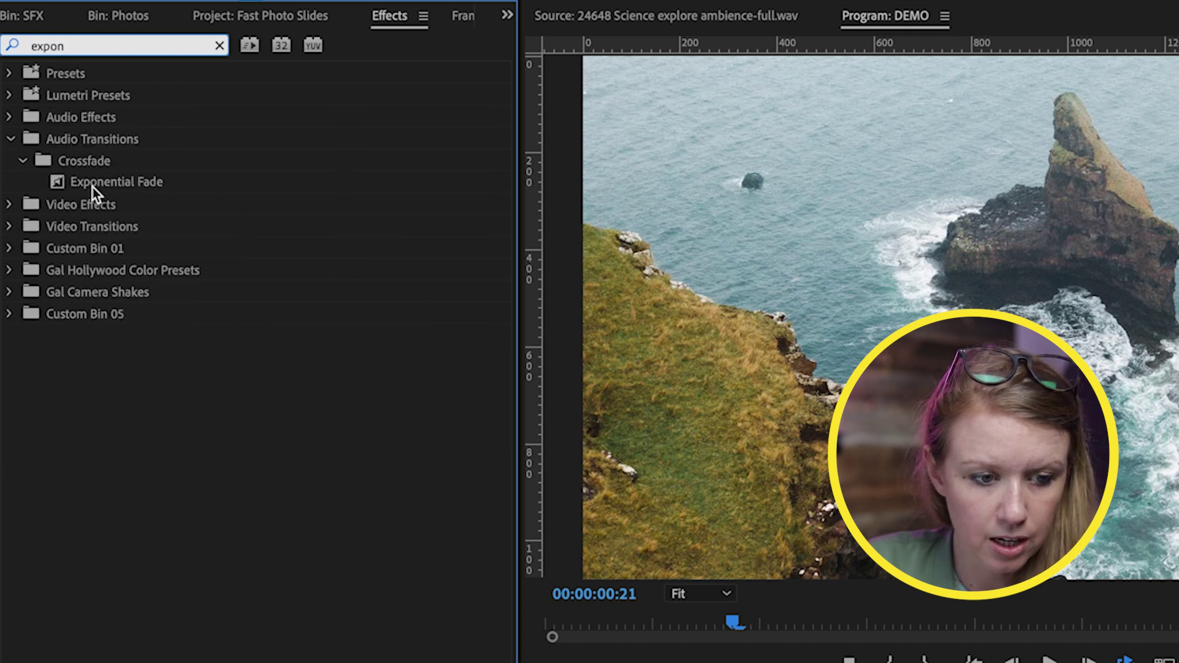
pyautogui.moveTo(94, 193); pyautogui.dragTo(768, 590)
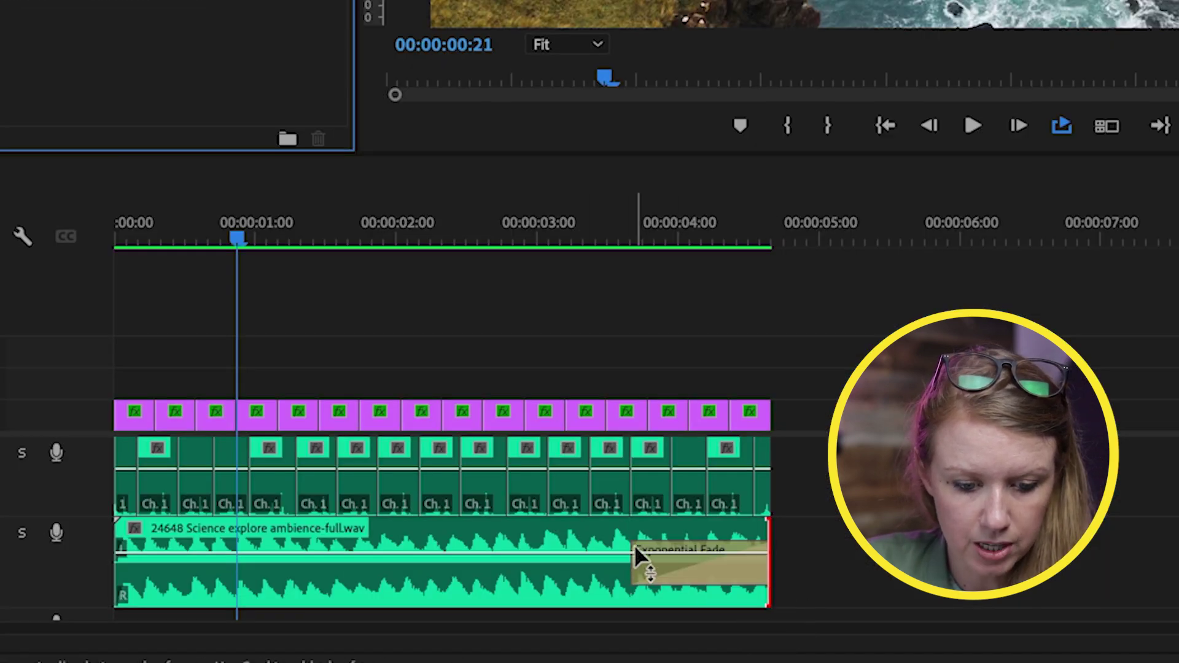
pyautogui.moveTo(639, 555); pyautogui.dragTo(740, 559)
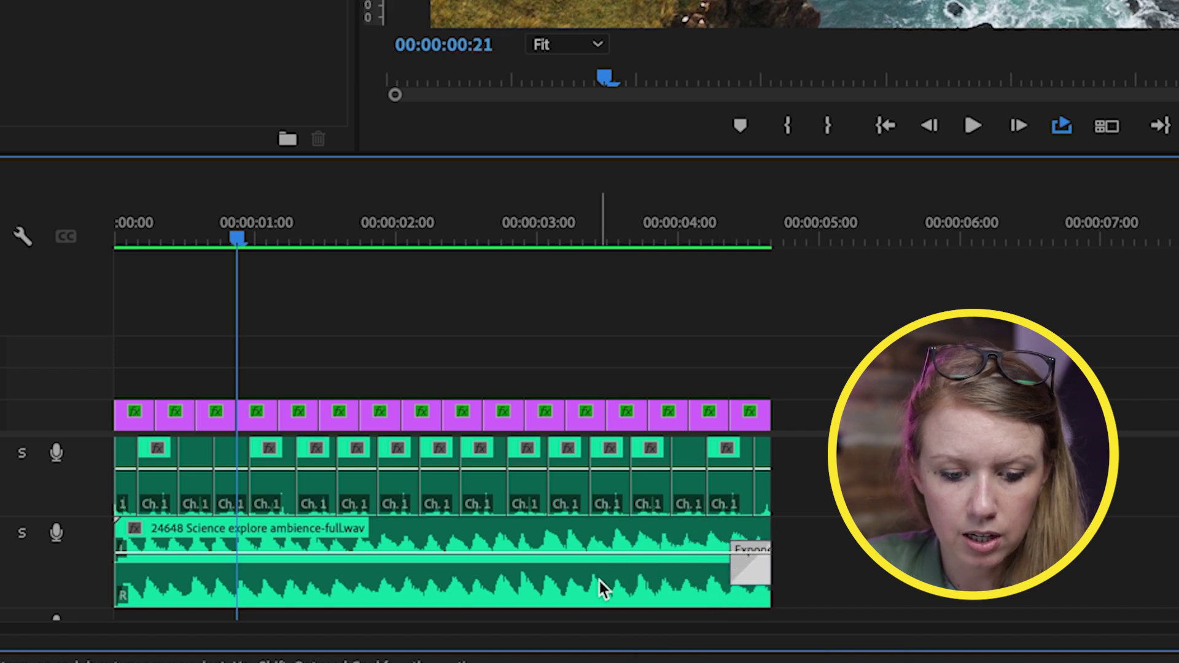
# Step: Tag the ambience clip as Ambience, lower it to -15.9 dB, and play back the mix
pyautogui.click(583, 583)
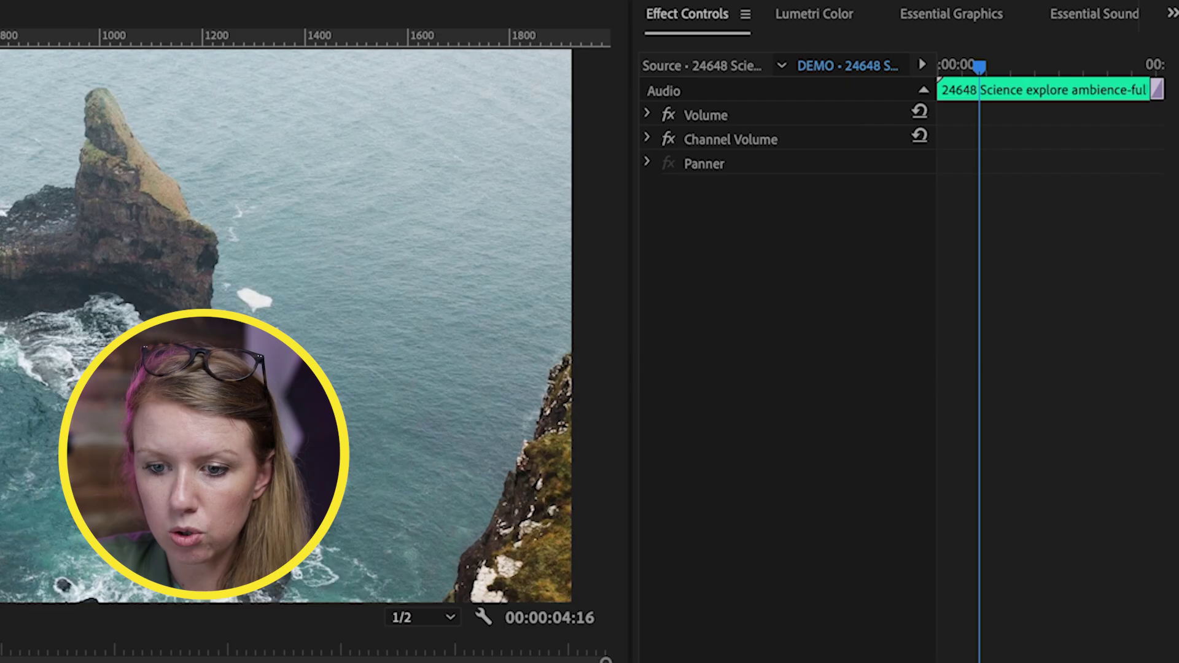
pyautogui.click(1071, 19)
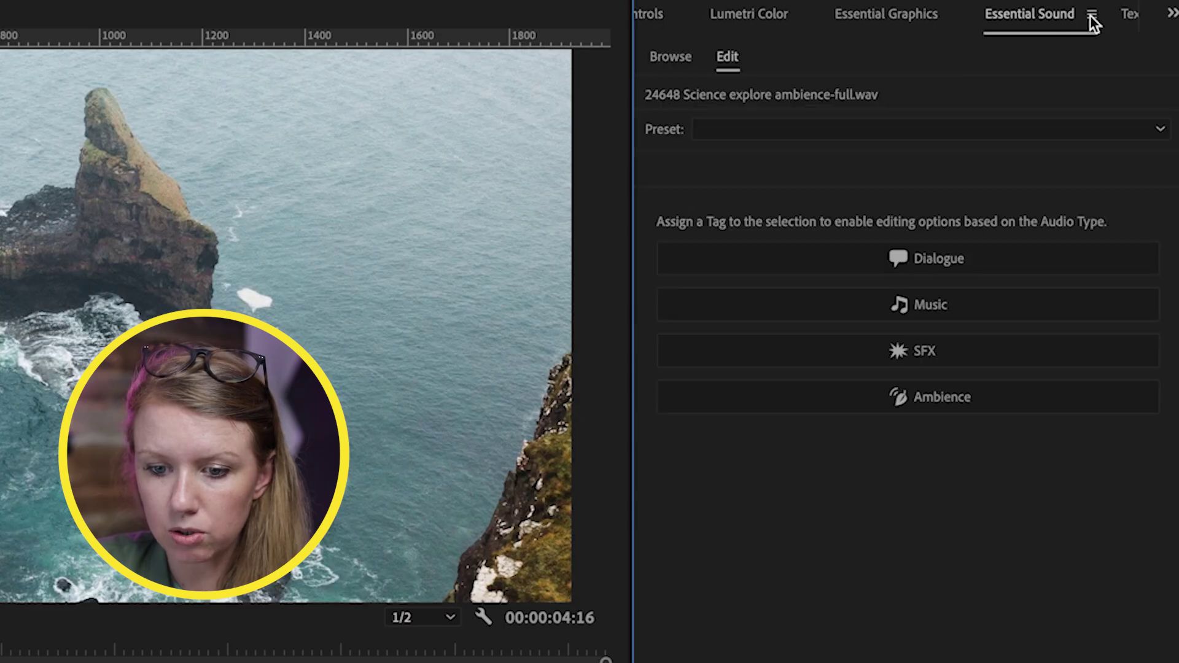
pyautogui.click(916, 407)
pyautogui.moveTo(915, 623); pyautogui.dragTo(791, 637)
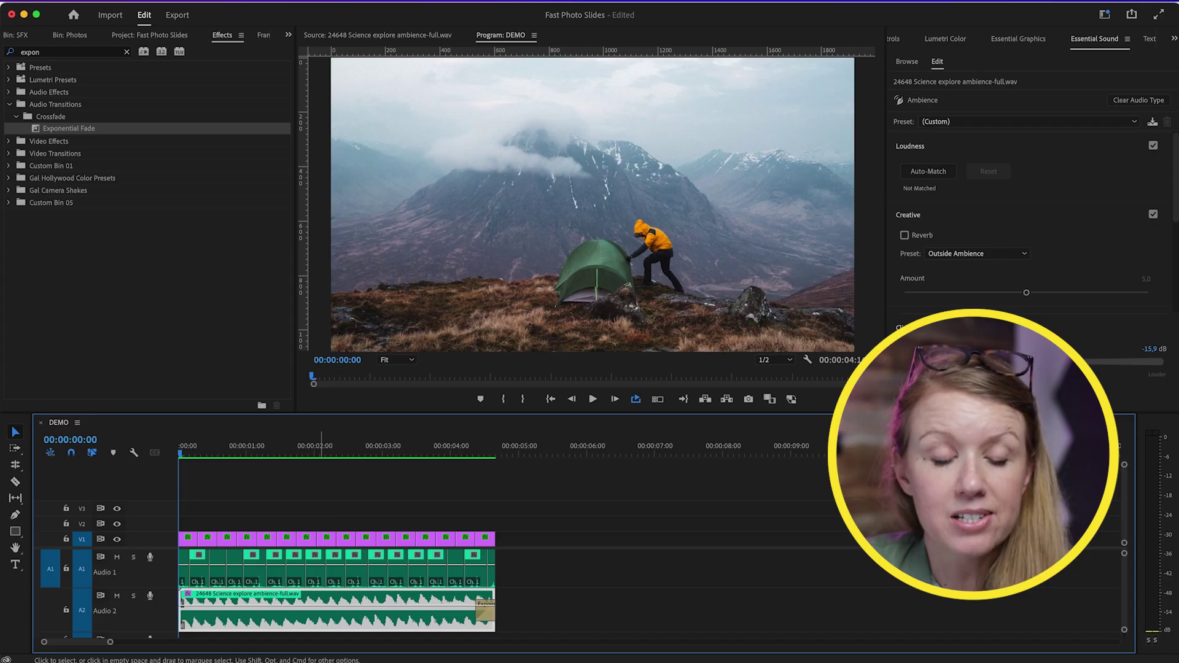
pyautogui.press('space')
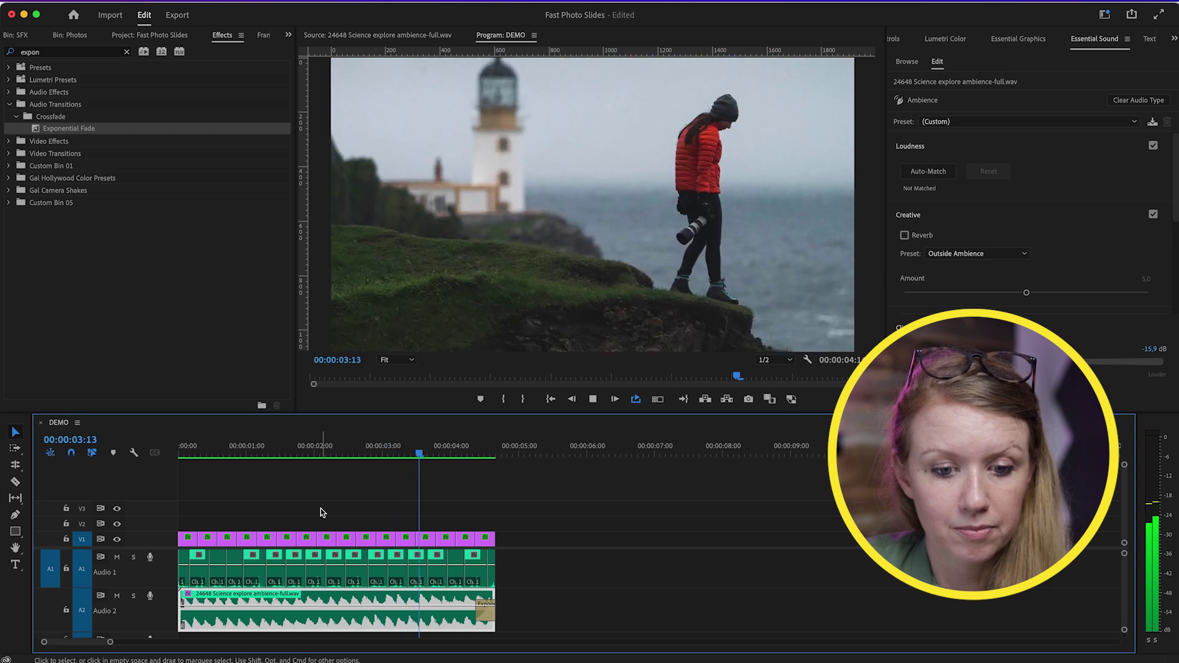
pyautogui.click(405, 465)
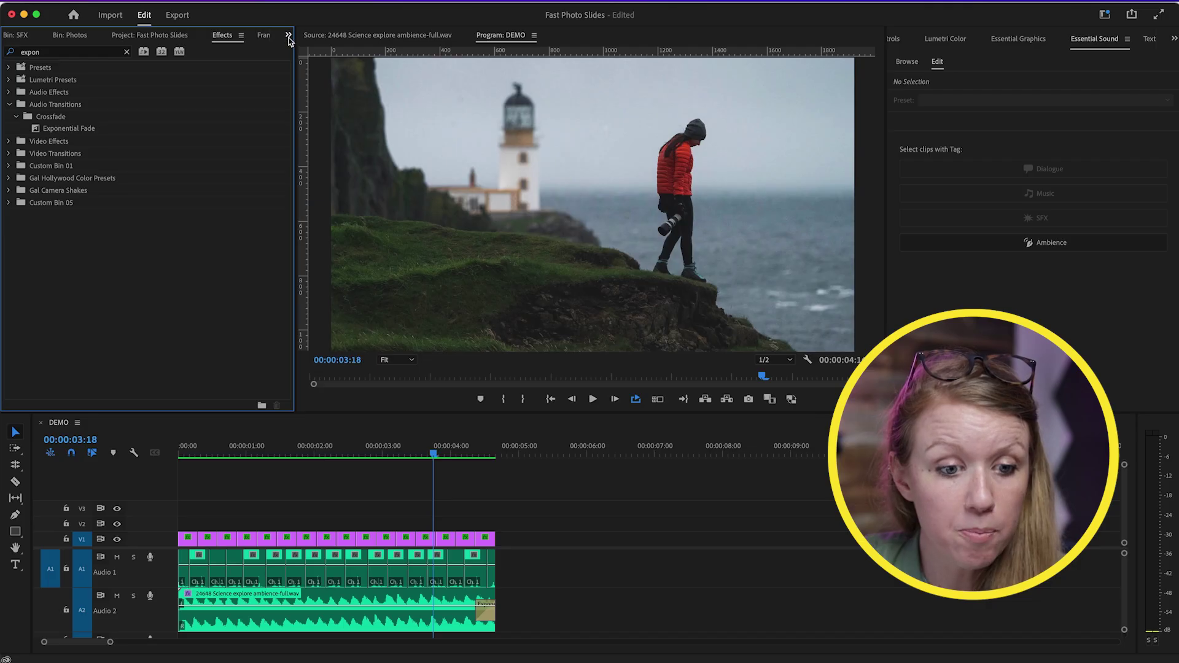
pyautogui.click(288, 36)
# Step: Make a black 1920x1080 Color Matte and lay it on V2, trimmed to end with the slides
pyautogui.click(315, 76)
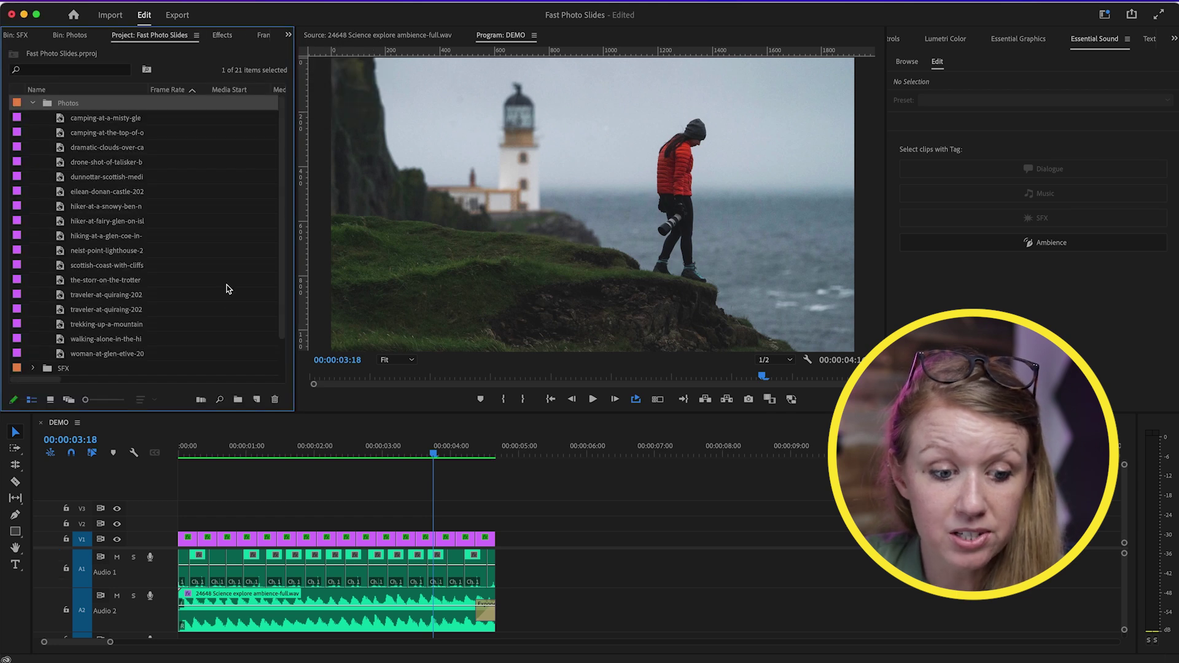
pyautogui.click(33, 104)
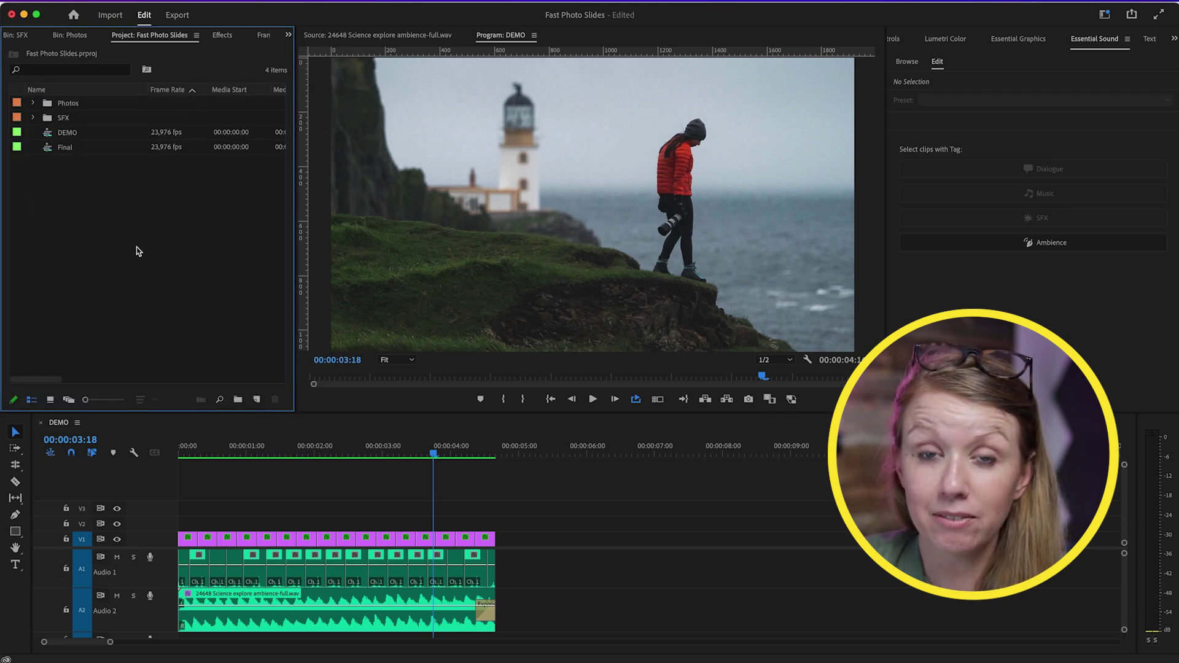
pyautogui.click(257, 399)
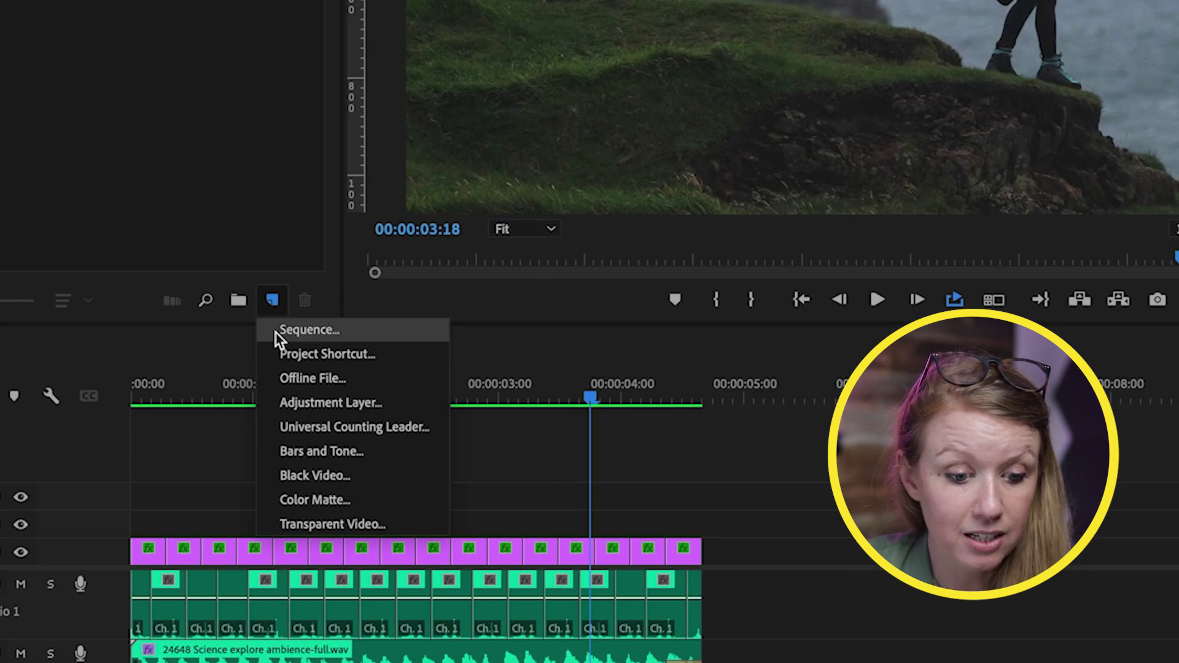
pyautogui.click(314, 497)
pyautogui.click(687, 353)
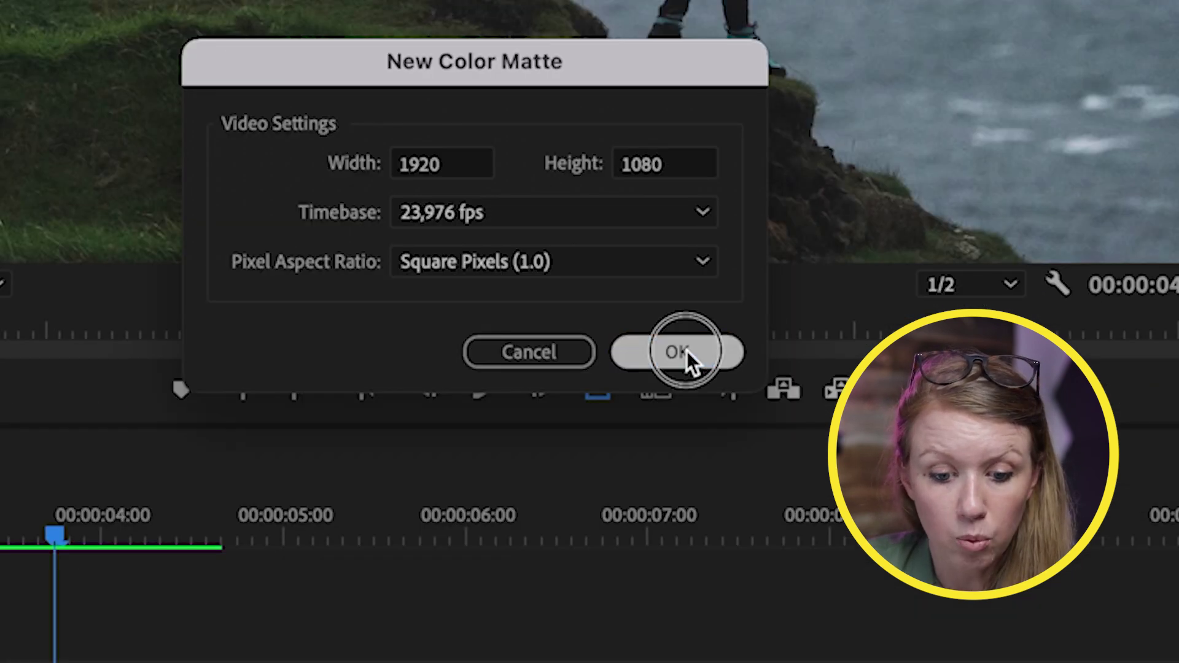
pyautogui.click(792, 233)
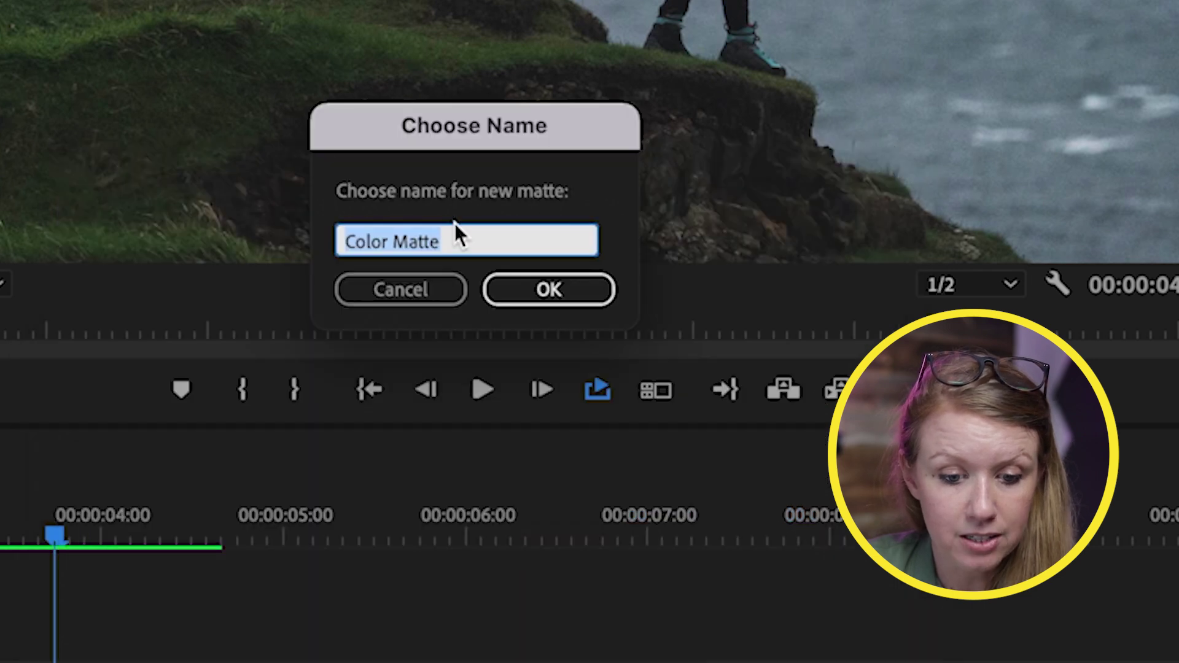
pyautogui.click(556, 290)
pyautogui.moveTo(83, 133); pyautogui.dragTo(178, 421)
pyautogui.moveTo(790, 424); pyautogui.dragTo(756, 424)
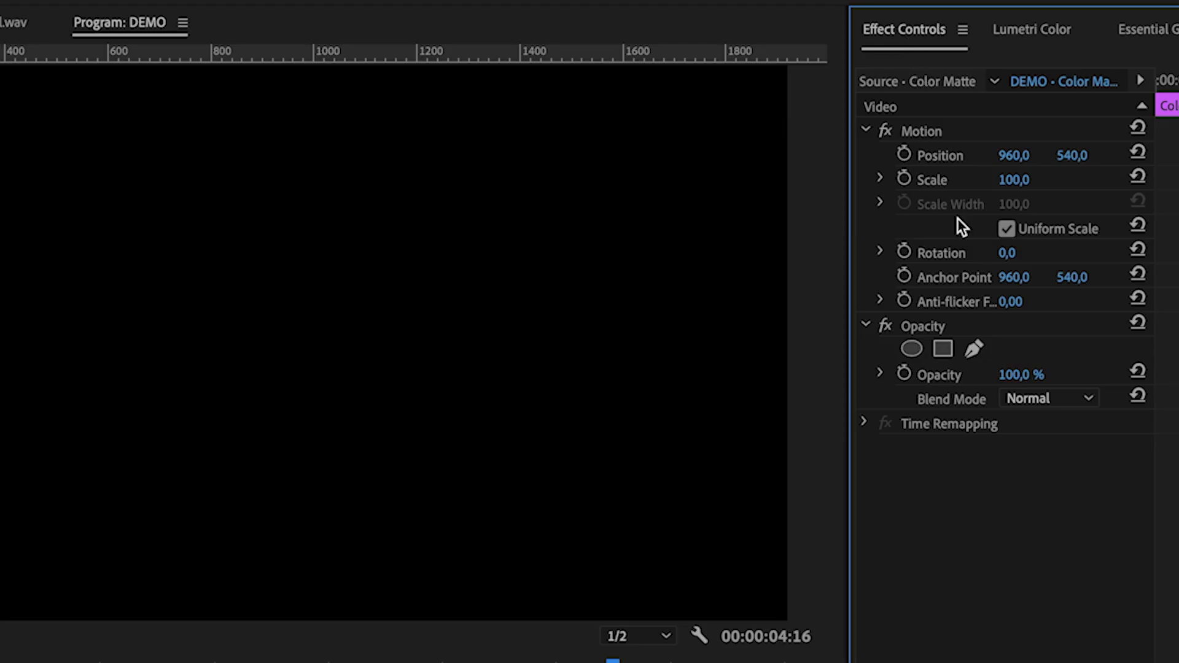
# Step: Add an inverted rectangle mask to the matte, enlarge it, and set Mask Expansion to 75
pyautogui.click(944, 351)
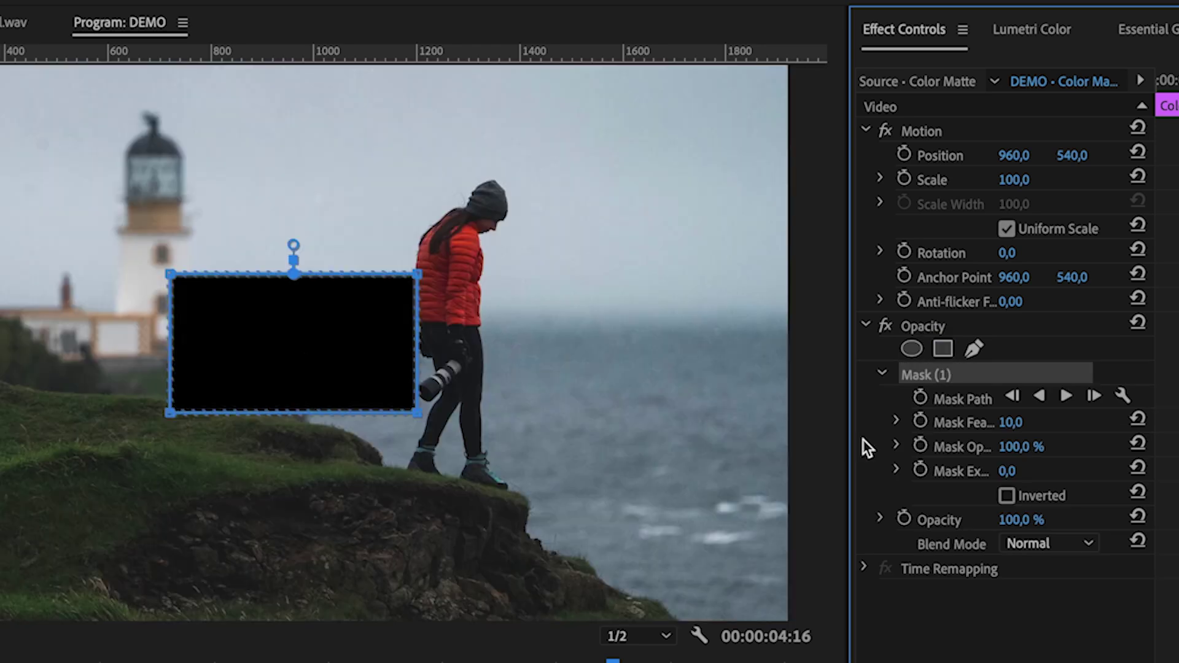
pyautogui.click(1007, 496)
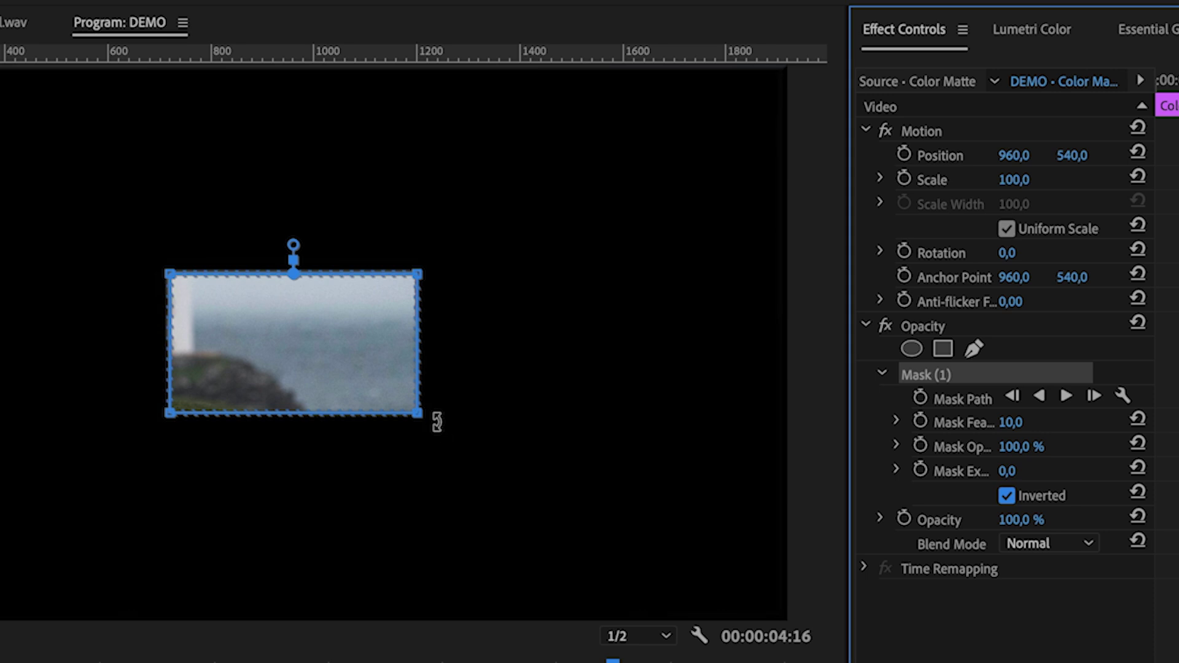
pyautogui.moveTo(442, 421); pyautogui.dragTo(675, 508)
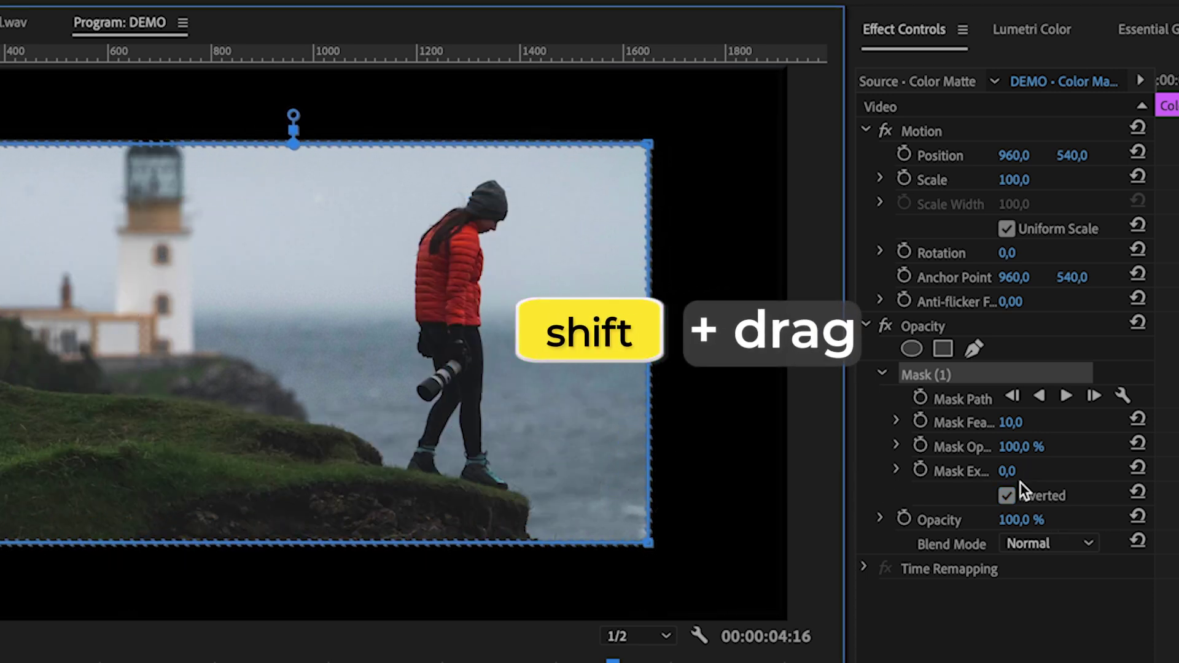
pyautogui.moveTo(1011, 472); pyautogui.dragTo(1057, 473)
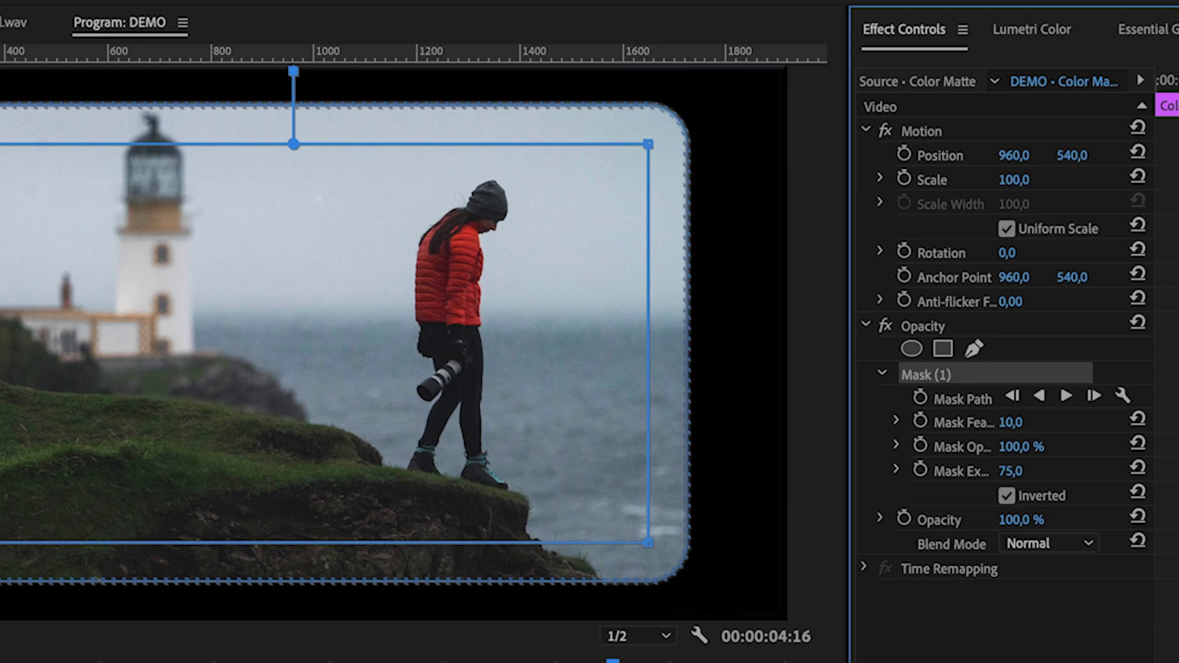